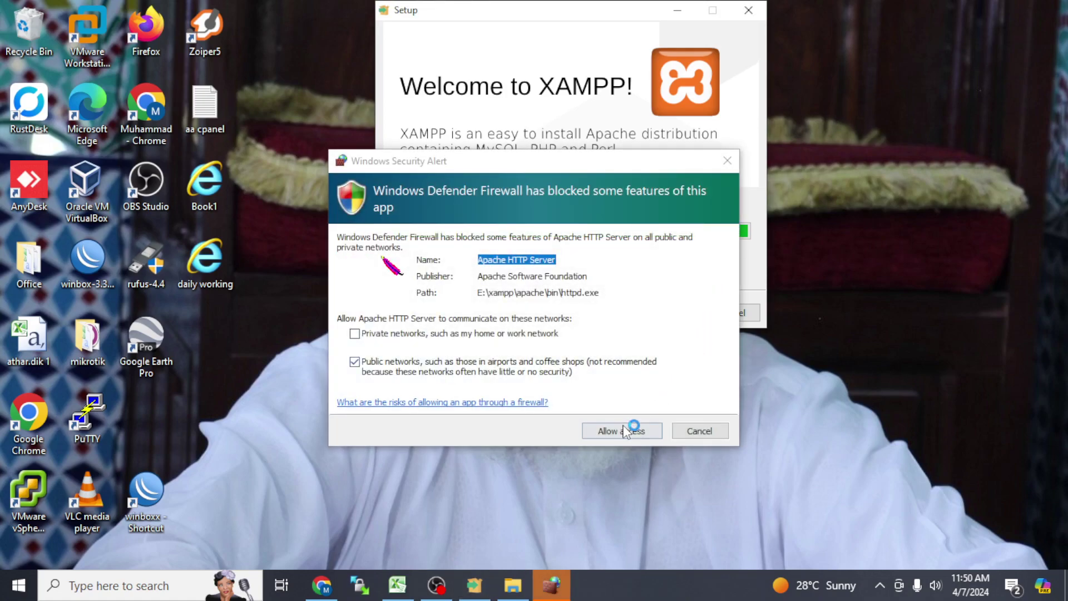
# Step: Allow Apache through the Windows firewall and finish XAMPP setup, launching the Control Panel
pyautogui.click(614, 437)
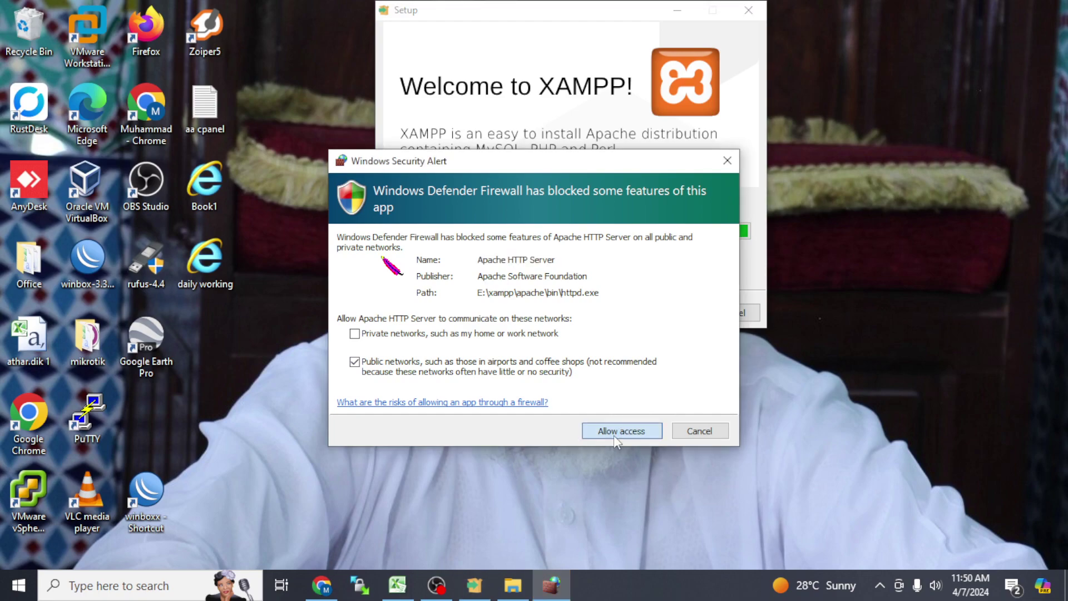
pyautogui.click(614, 437)
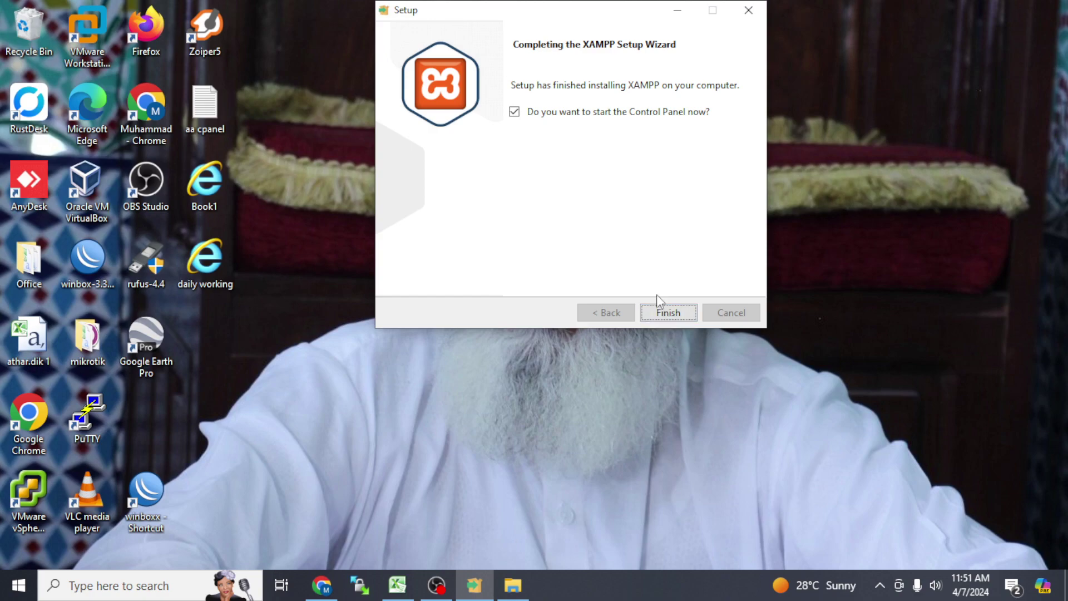
pyautogui.click(662, 312)
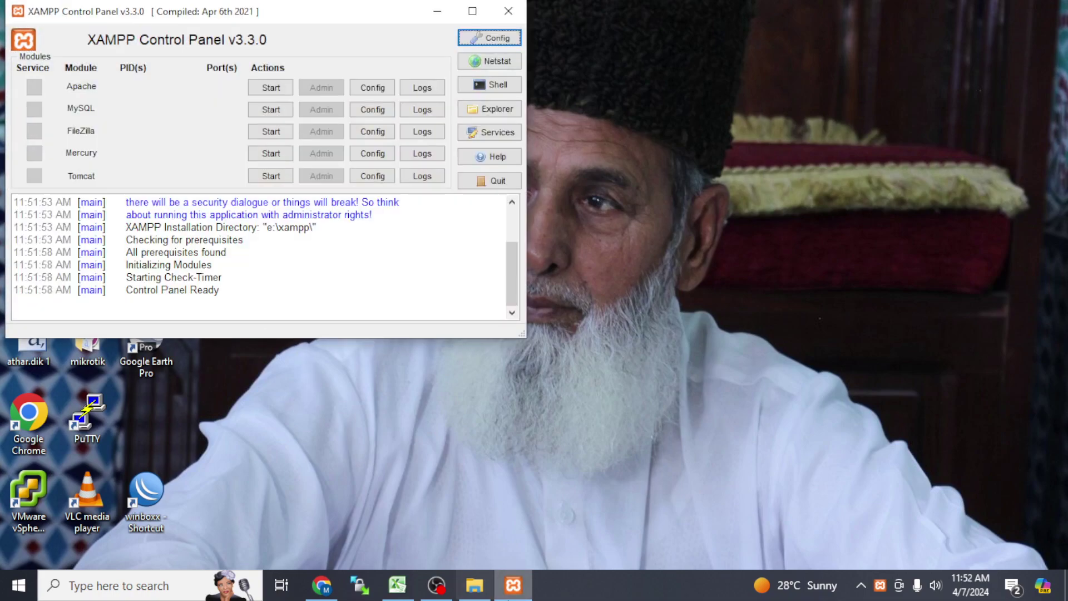
# Step: Copy the wordpress folder from F:\dowl\wordpress-6.4.3, then minimize File Explorer
pyautogui.click(475, 585)
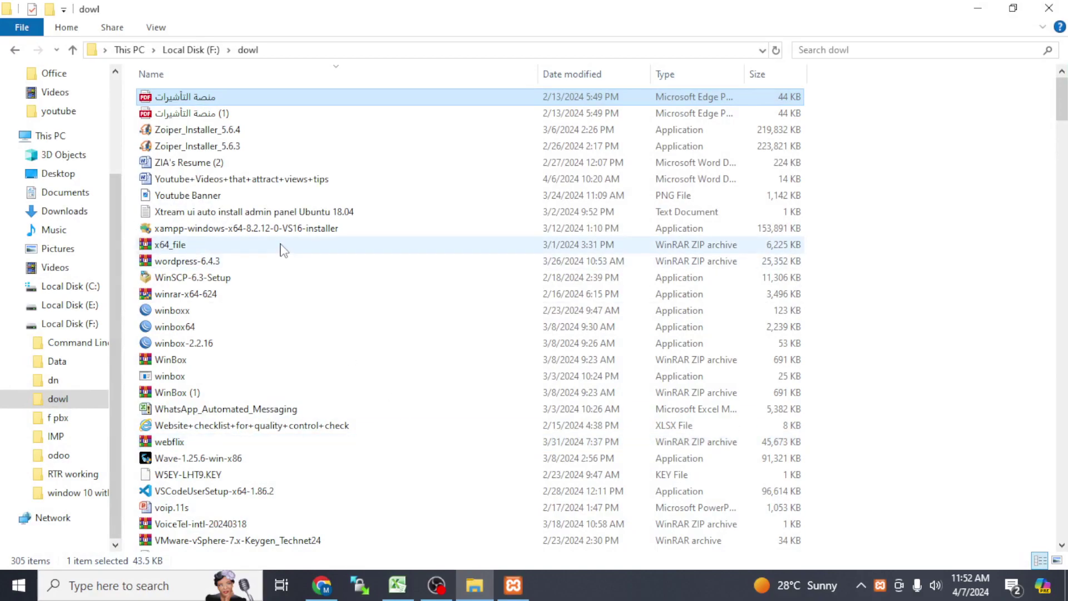
pyautogui.click(220, 296)
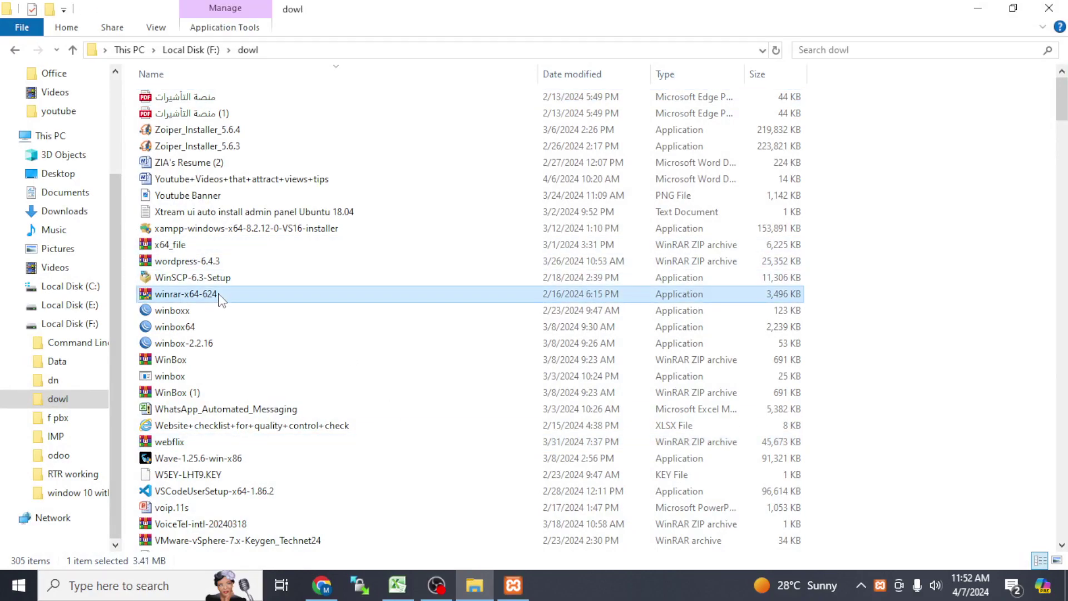
pyautogui.press('Down')
pyautogui.press('Down')
pyautogui.press('Down')
pyautogui.press('Down')
pyautogui.press('Down')
pyautogui.press('Down')
pyautogui.press('Down')
pyautogui.press('Down')
pyautogui.press('Down')
pyautogui.press('Down')
pyautogui.press('Down')
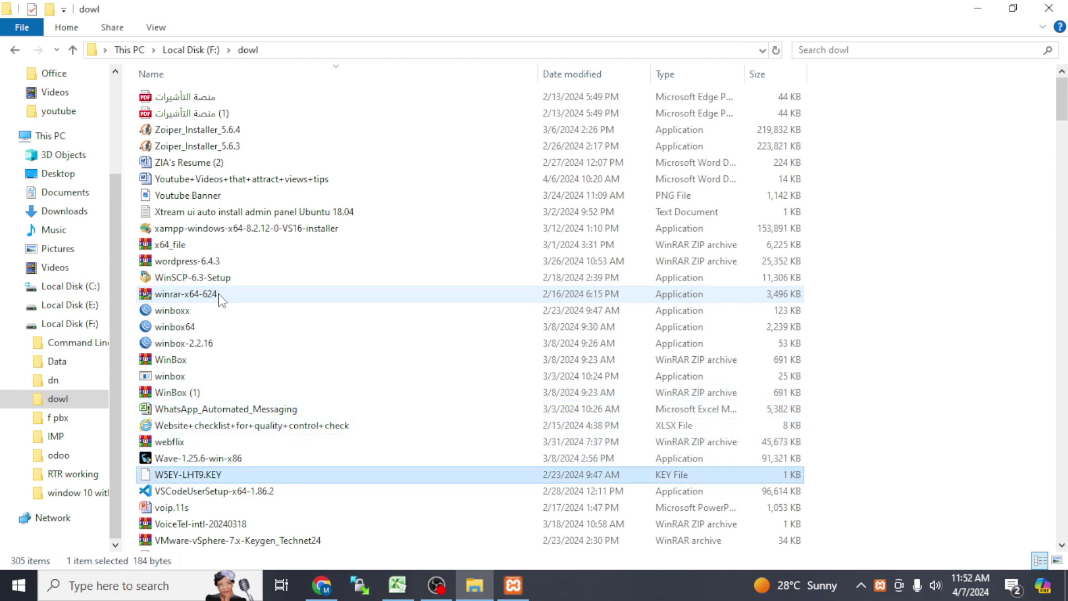
pyautogui.press('w')
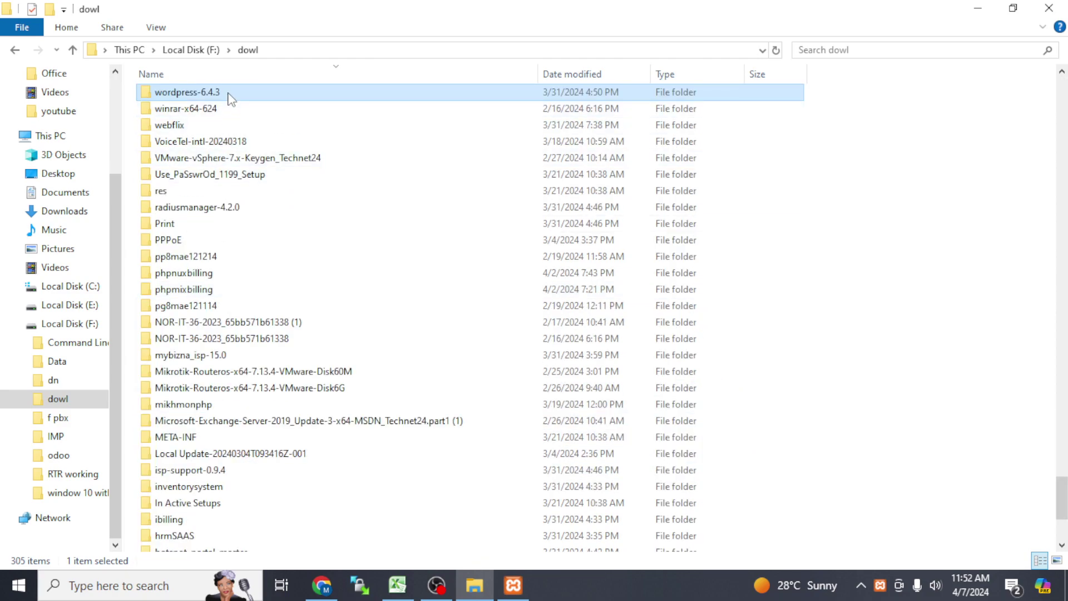
pyautogui.doubleClick(231, 94)
pyautogui.click(214, 103)
pyautogui.rightClick(213, 100)
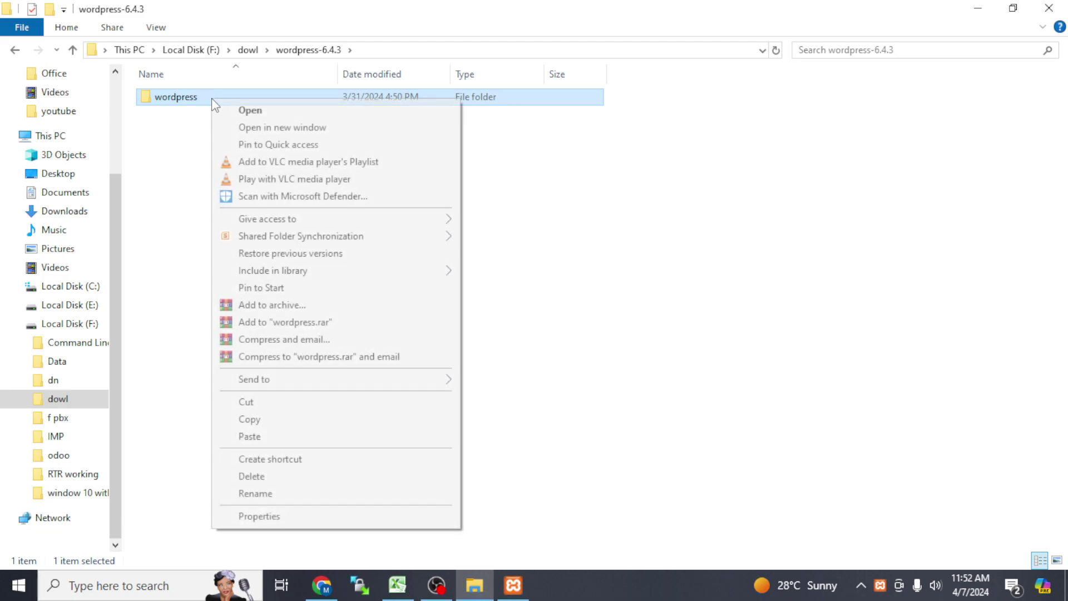
pyautogui.click(289, 426)
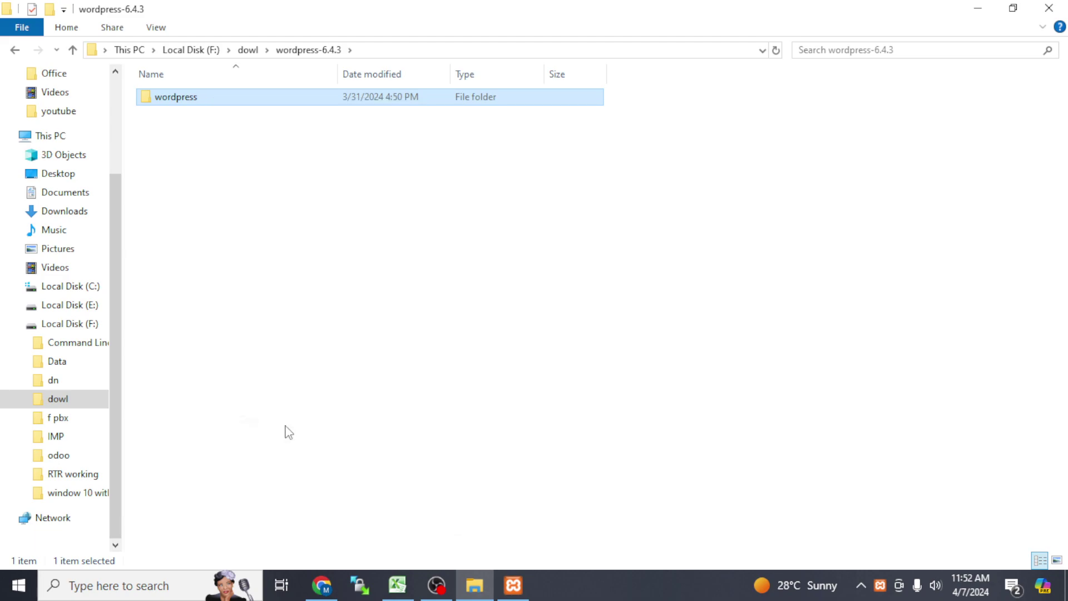
pyautogui.click(978, 8)
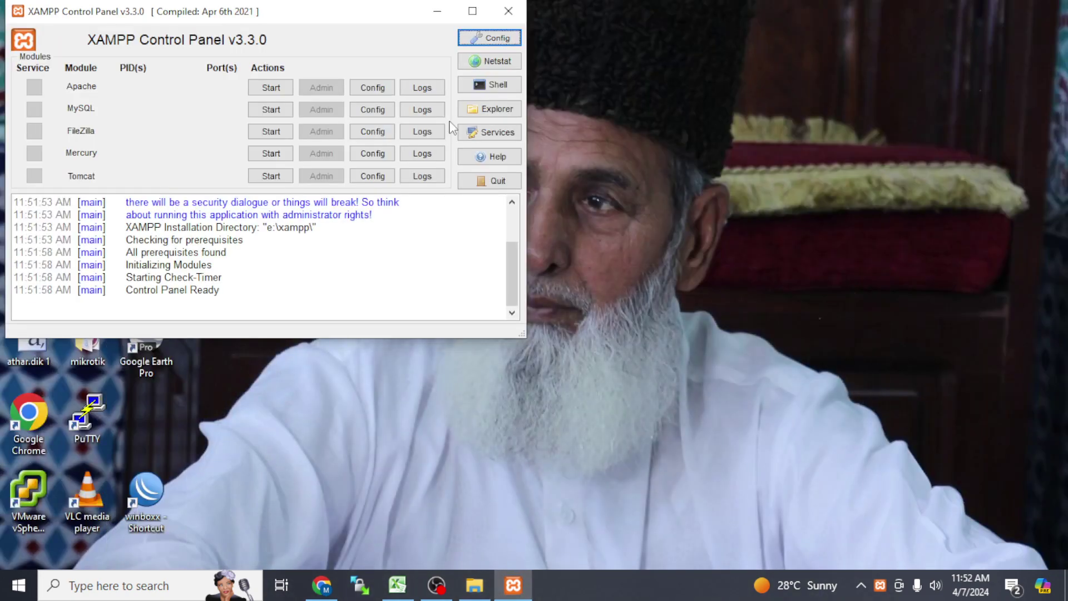
# Step: Start Apache and MySQL, allow mysqld through the firewall, and open the xampp folder
pyautogui.click(271, 87)
pyautogui.click(273, 113)
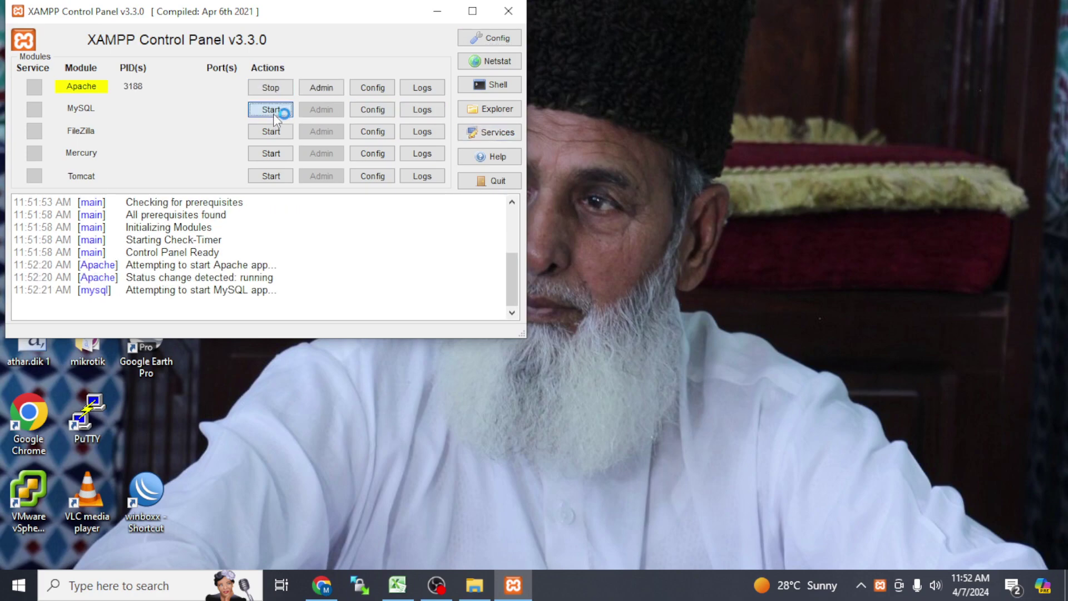
pyautogui.click(496, 109)
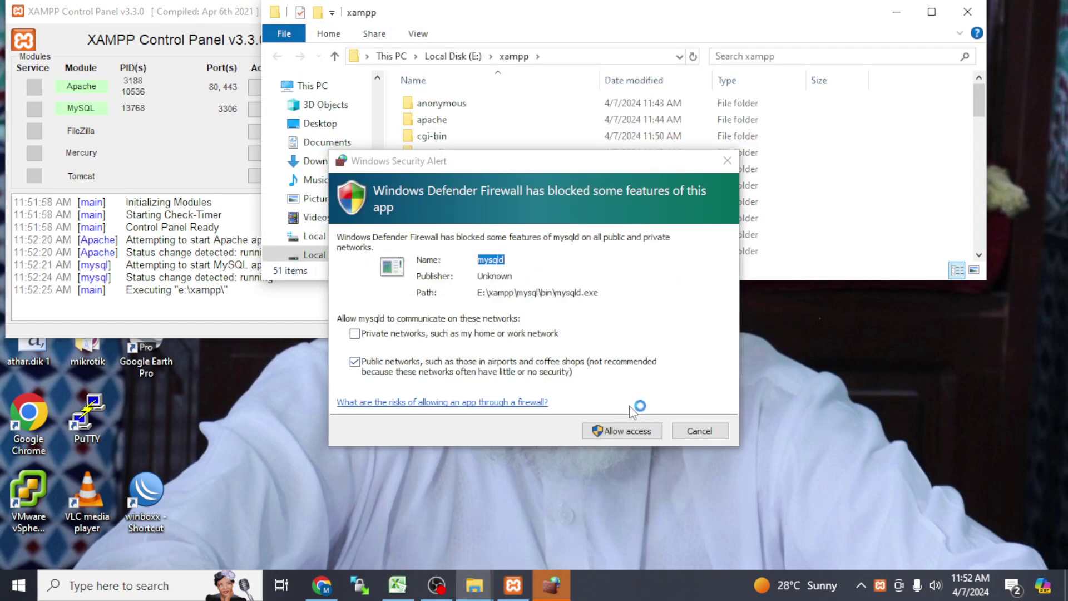
pyautogui.click(637, 440)
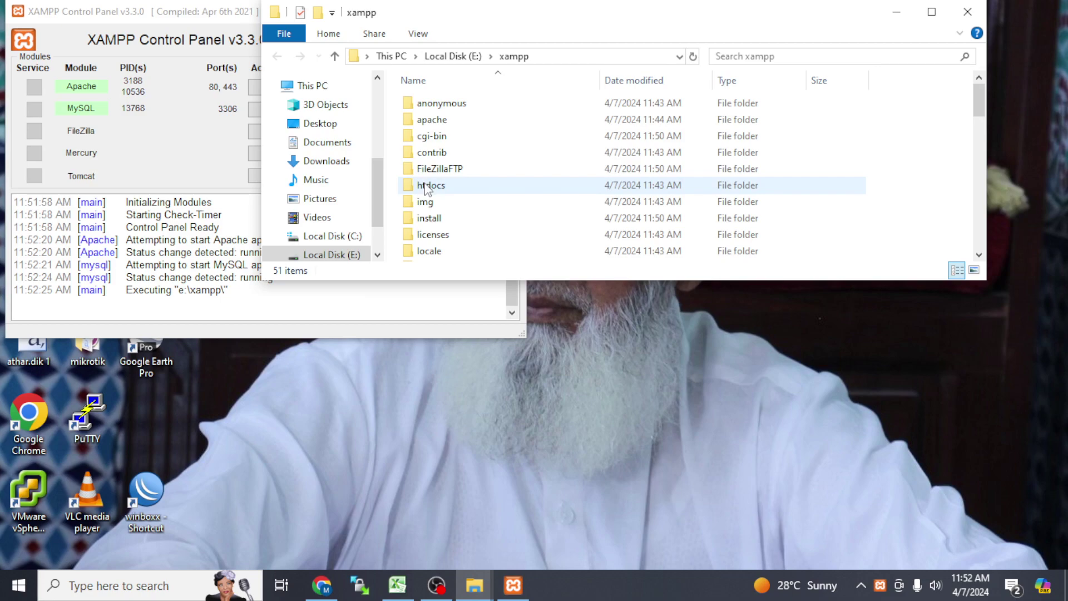
# Step: Paste the wordpress folder into E:\xampp\htdocs and launch Microsoft Edge from the desktop
pyautogui.doubleClick(428, 185)
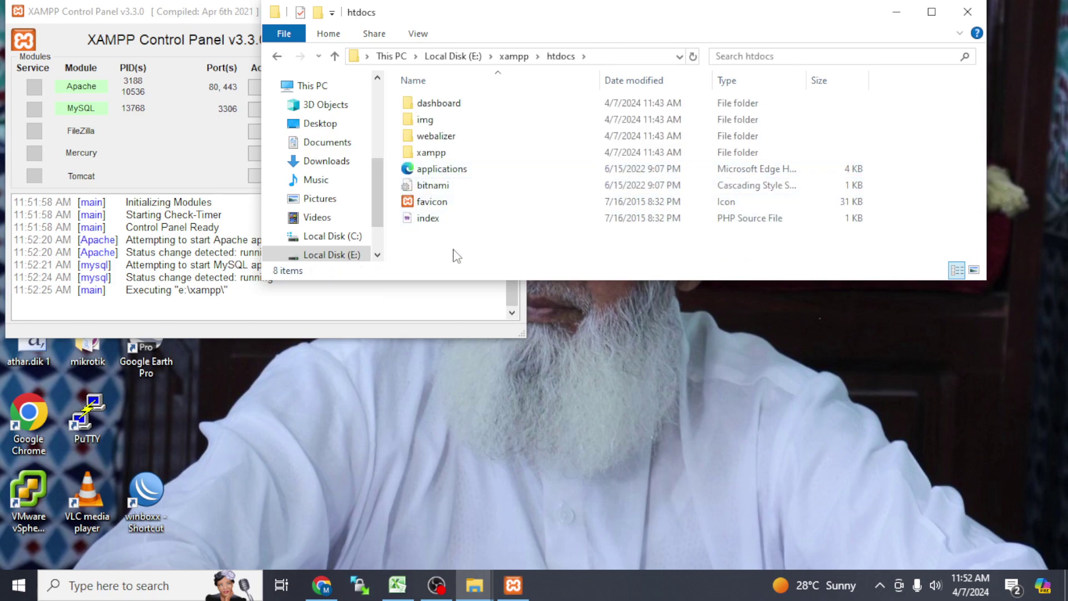
pyautogui.hotkey('ctrl', 'v')
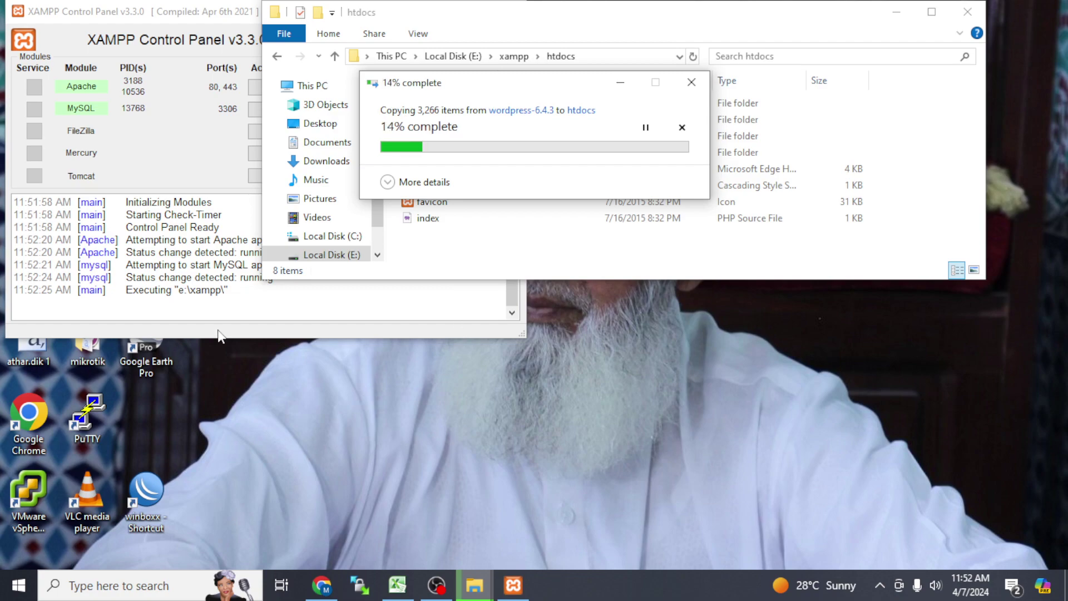
pyautogui.click(156, 8)
pyautogui.doubleClick(156, 6)
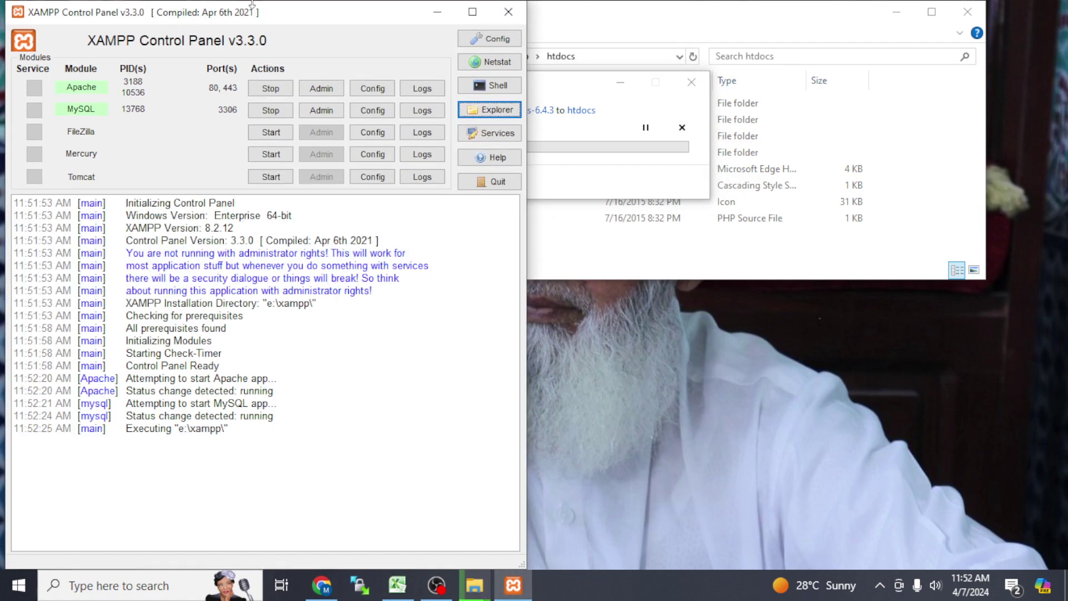
pyautogui.click(437, 11)
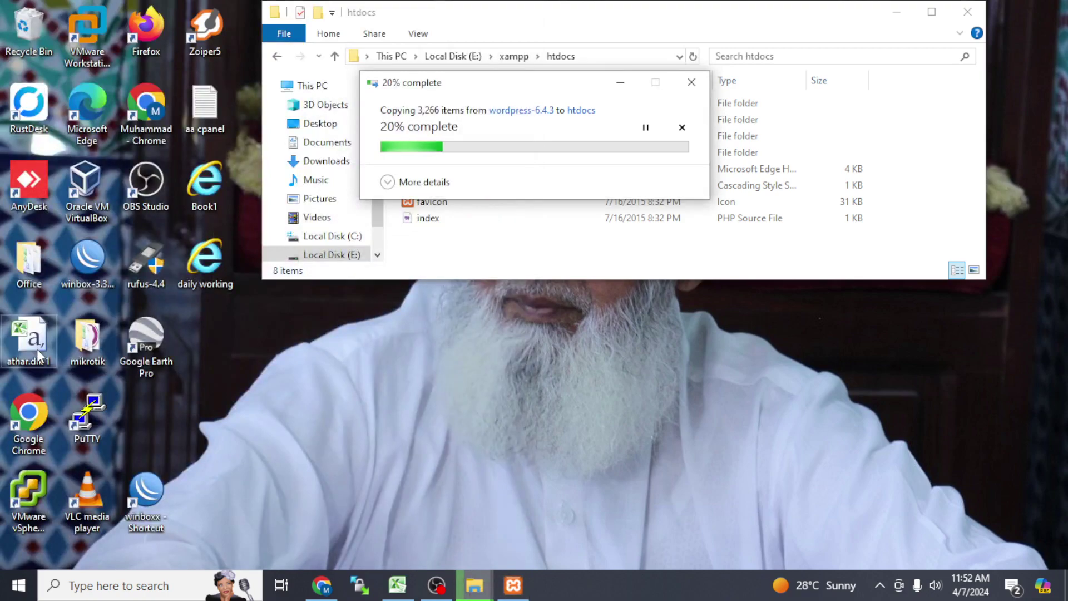
pyautogui.click(77, 131)
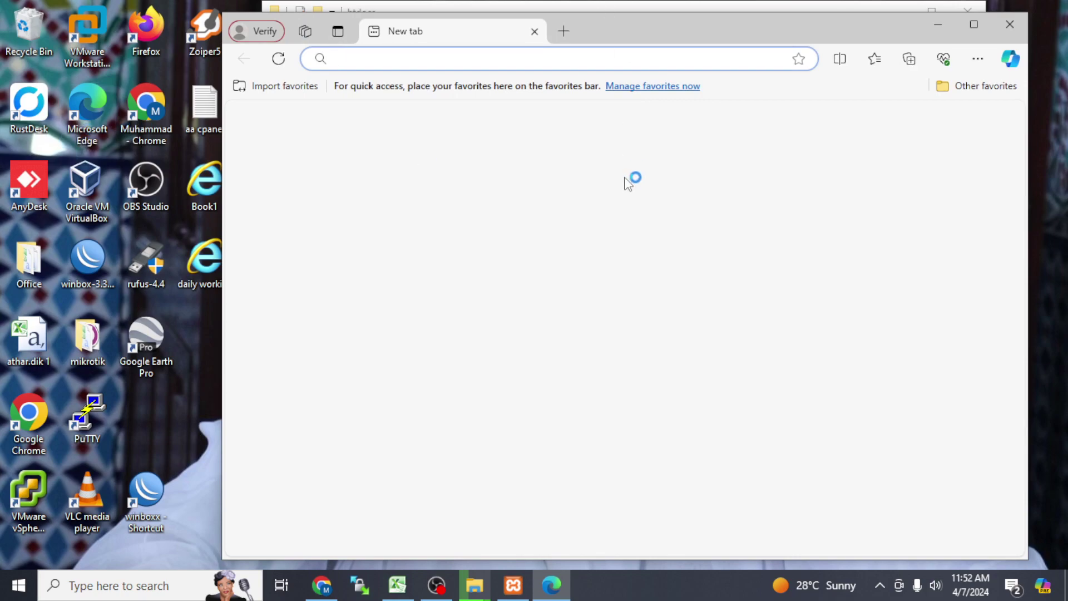
# Step: Move the Edge window down and load localhost to reach the XAMPP dashboard
pyautogui.moveTo(625, 29); pyautogui.dragTo(612, 193)
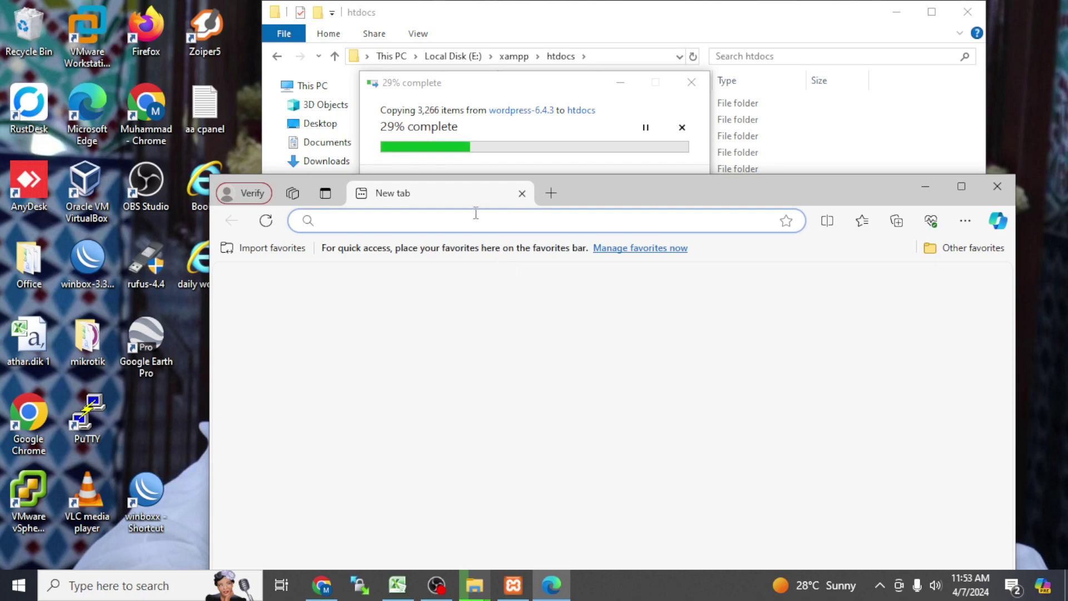
pyautogui.write('localhost')
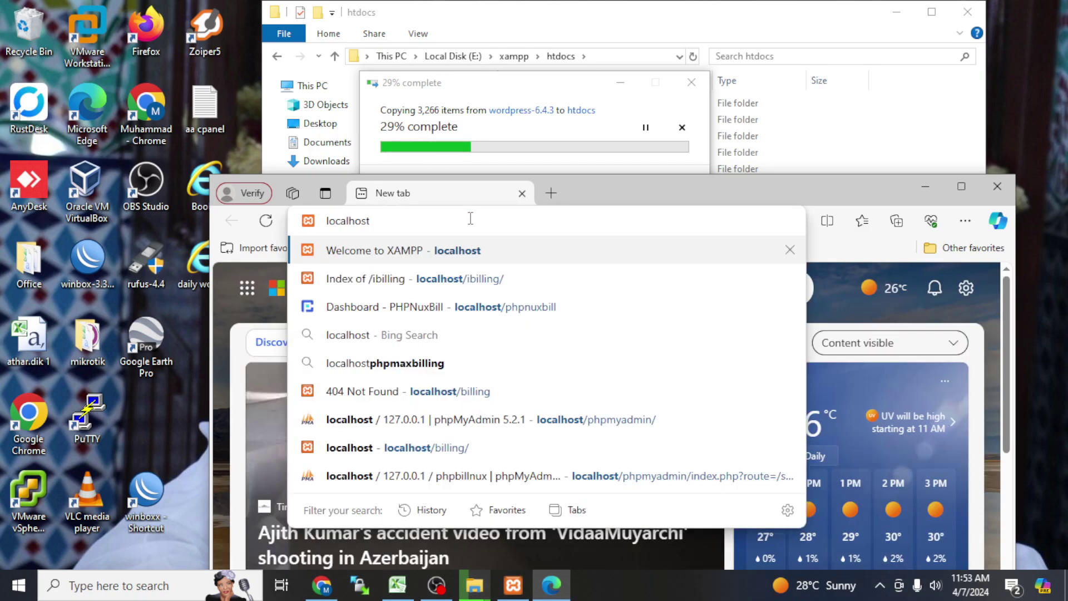
pyautogui.press('Return')
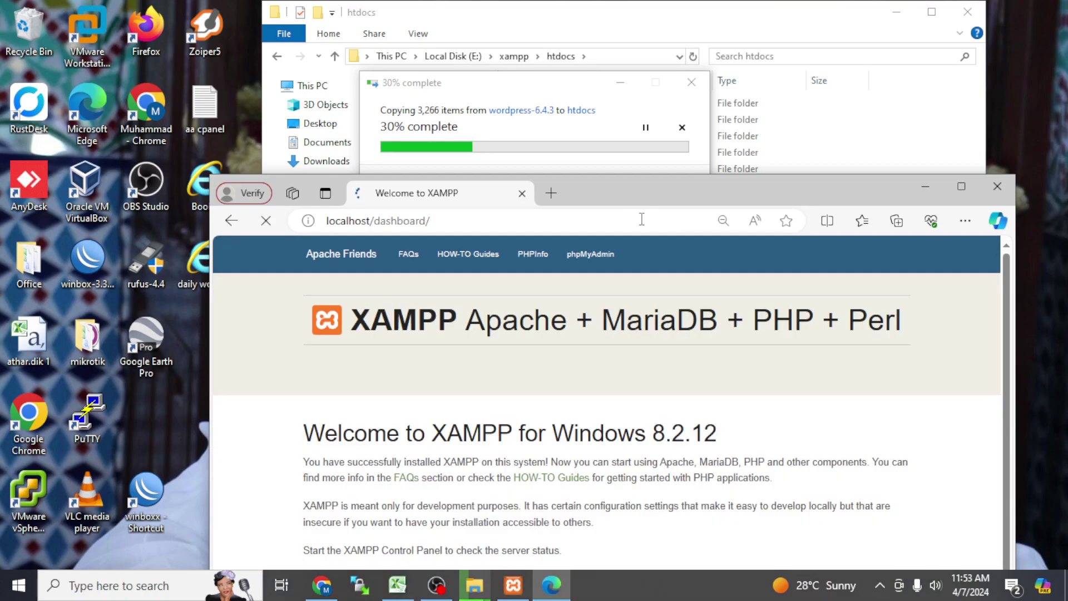
# Step: Create a database named 'wordpress' in phpMyAdmin, then open a new browser tab
pyautogui.click(573, 270)
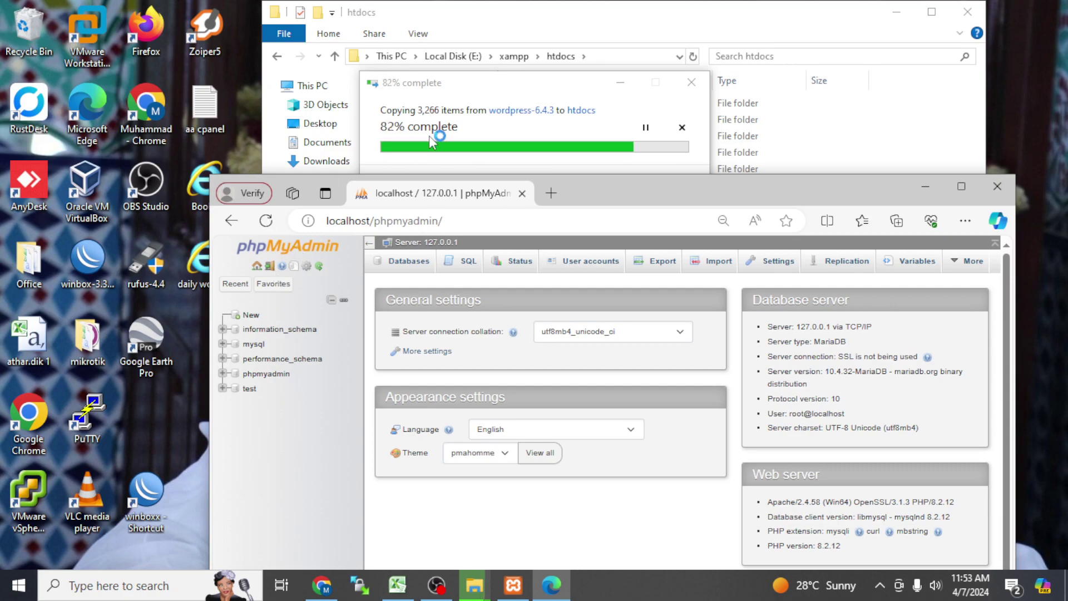
pyautogui.click(248, 315)
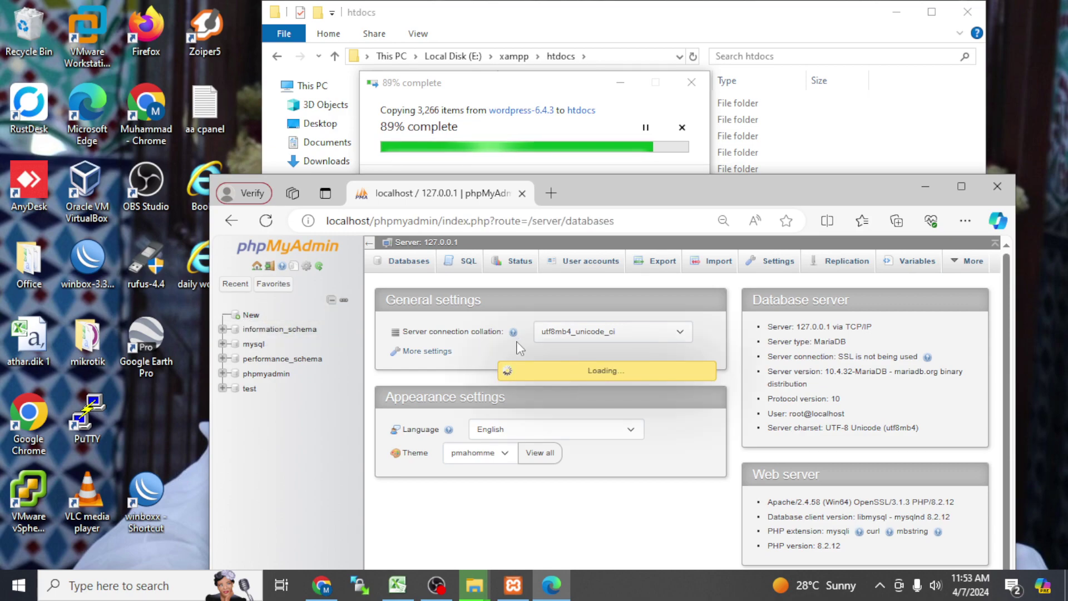
pyautogui.click(445, 372)
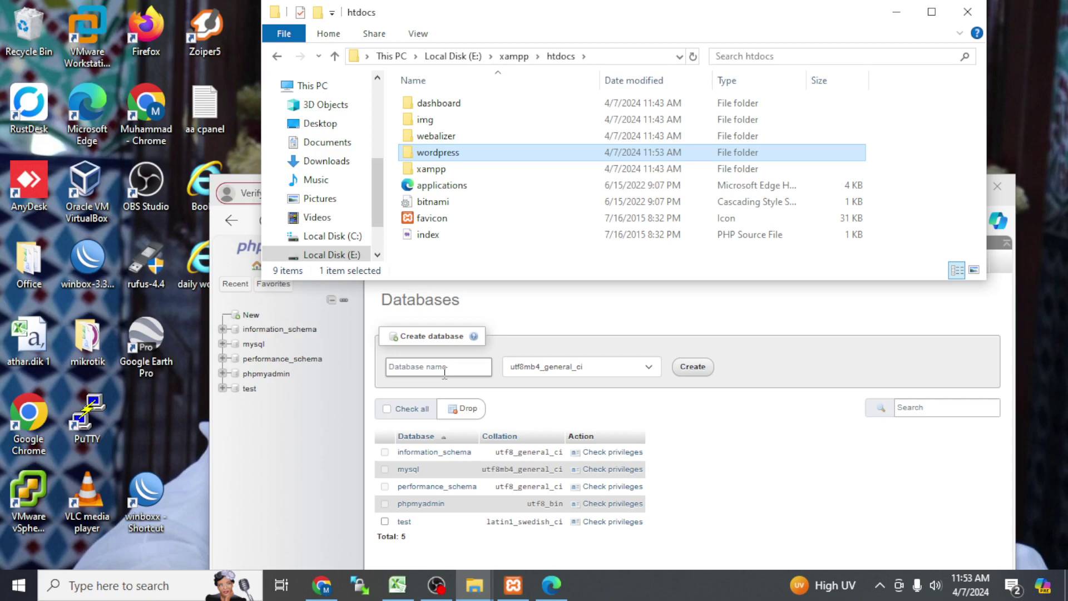
pyautogui.click(444, 370)
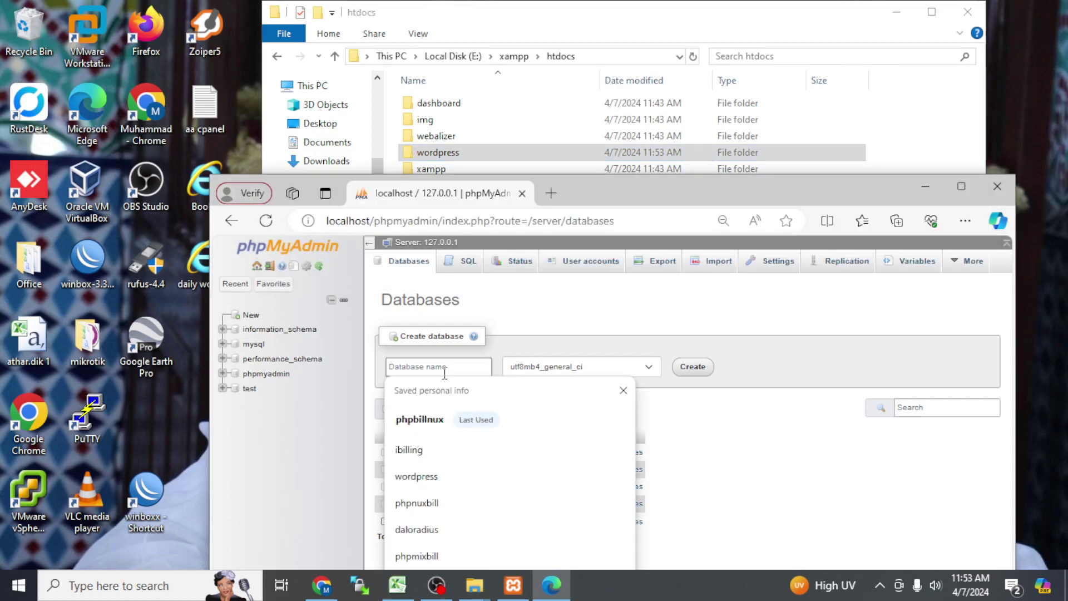
pyautogui.click(453, 483)
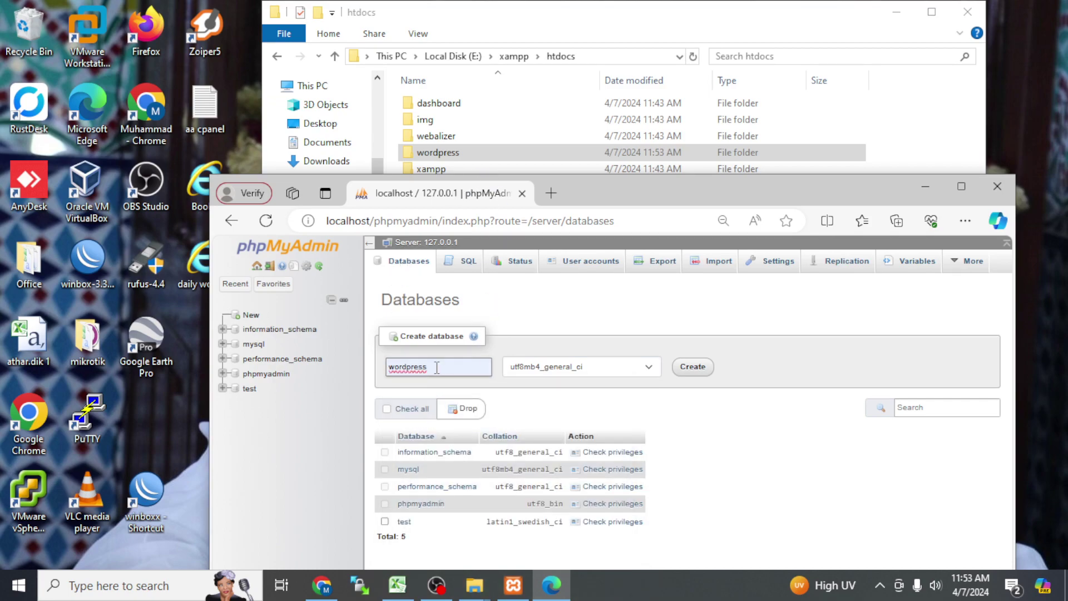
pyautogui.moveTo(436, 367); pyautogui.dragTo(379, 367)
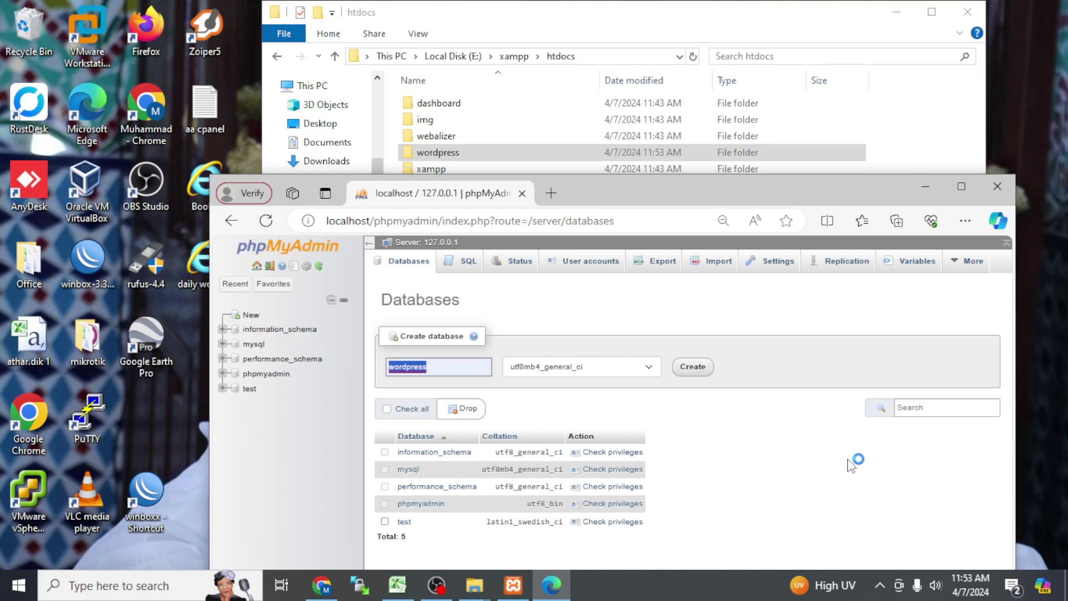
pyautogui.click(693, 367)
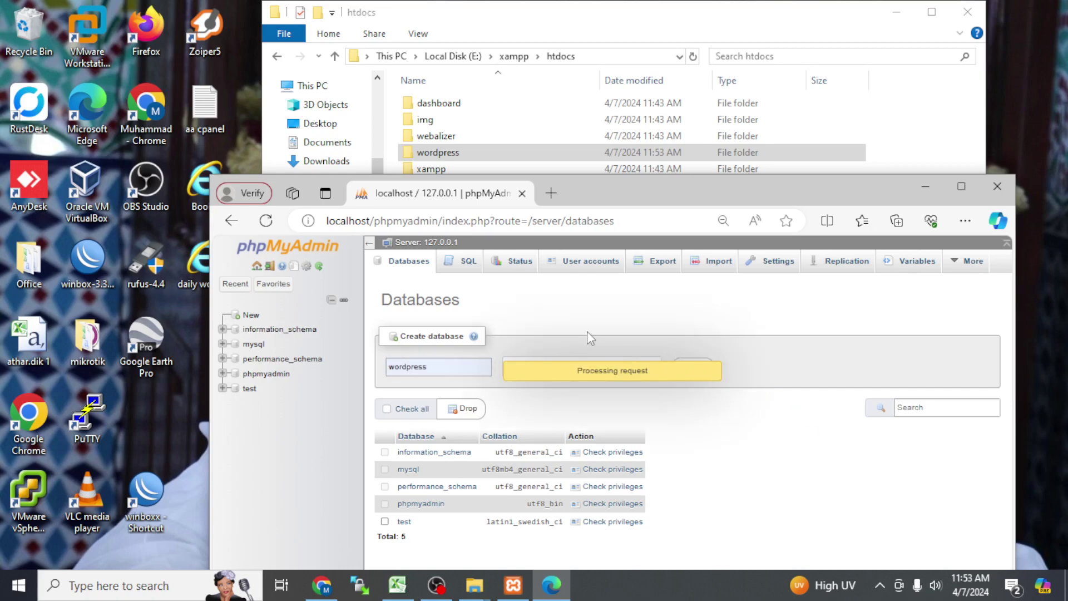
pyautogui.click(551, 193)
# Step: Load localhost, then change the address to localhost/wordpress and go there
pyautogui.write('localhost')
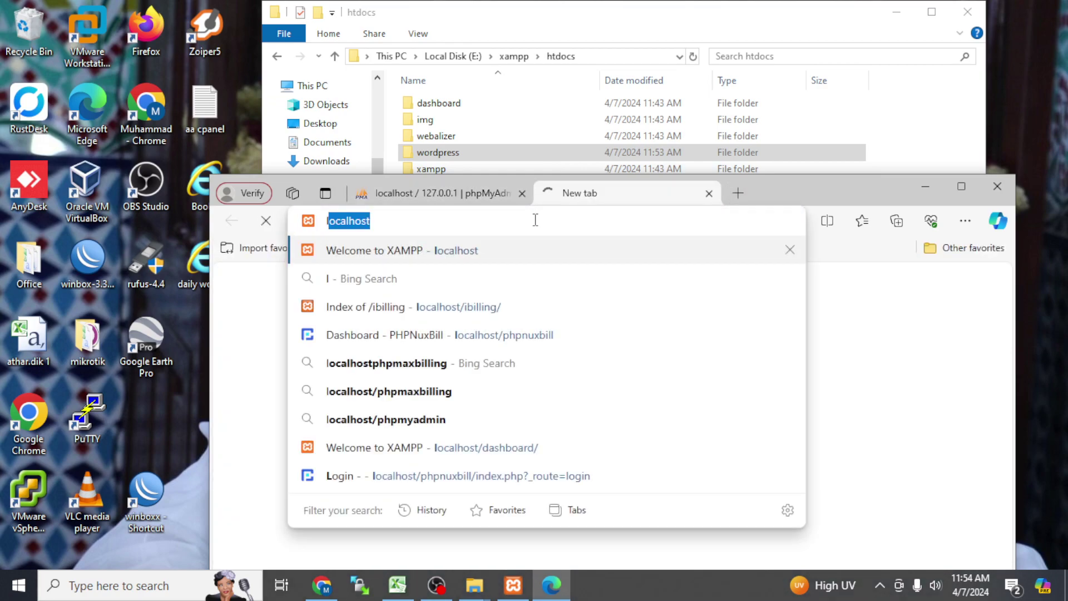
pyautogui.press('Return')
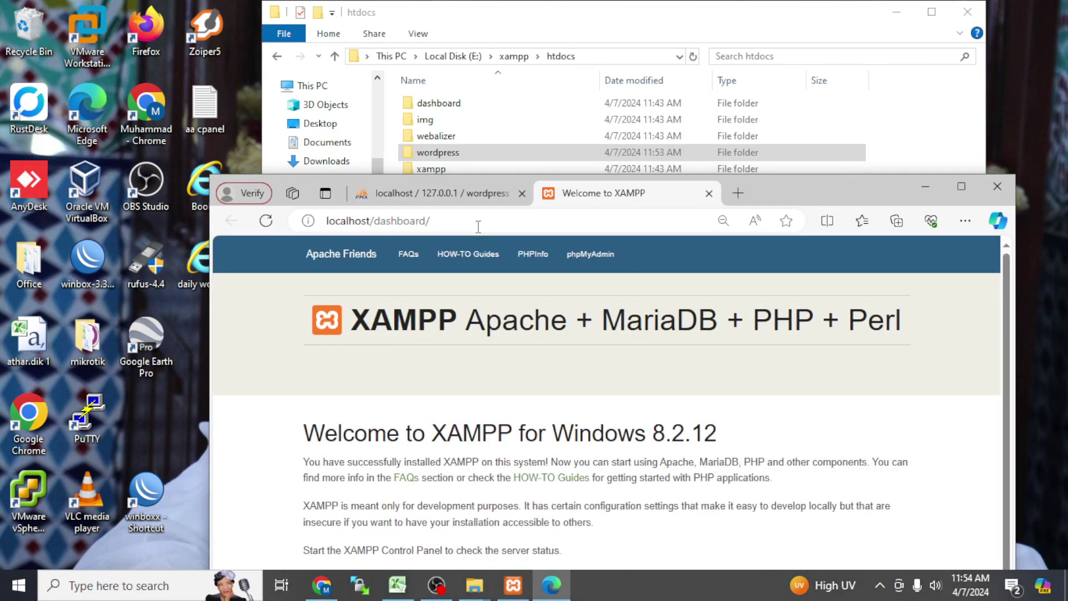
pyautogui.moveTo(430, 221); pyautogui.dragTo(376, 243)
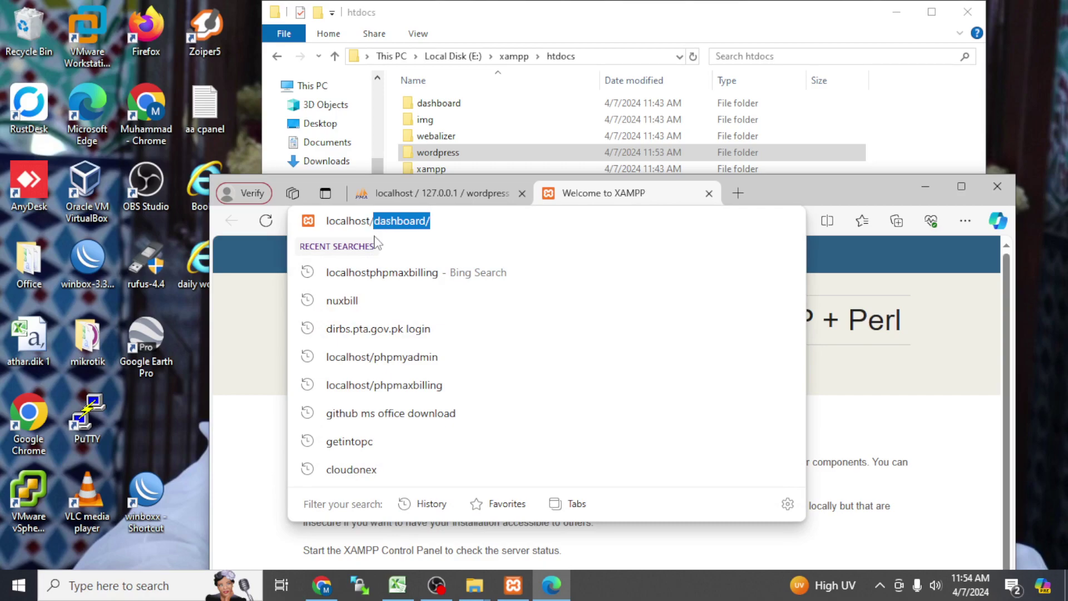
pyautogui.write('wordpress')
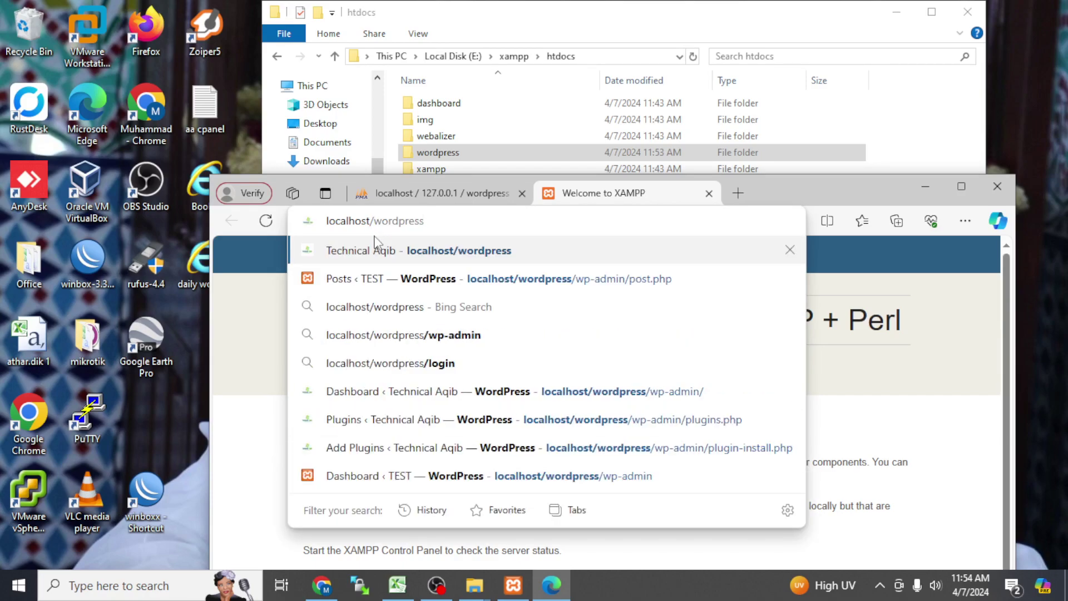
pyautogui.click(375, 244)
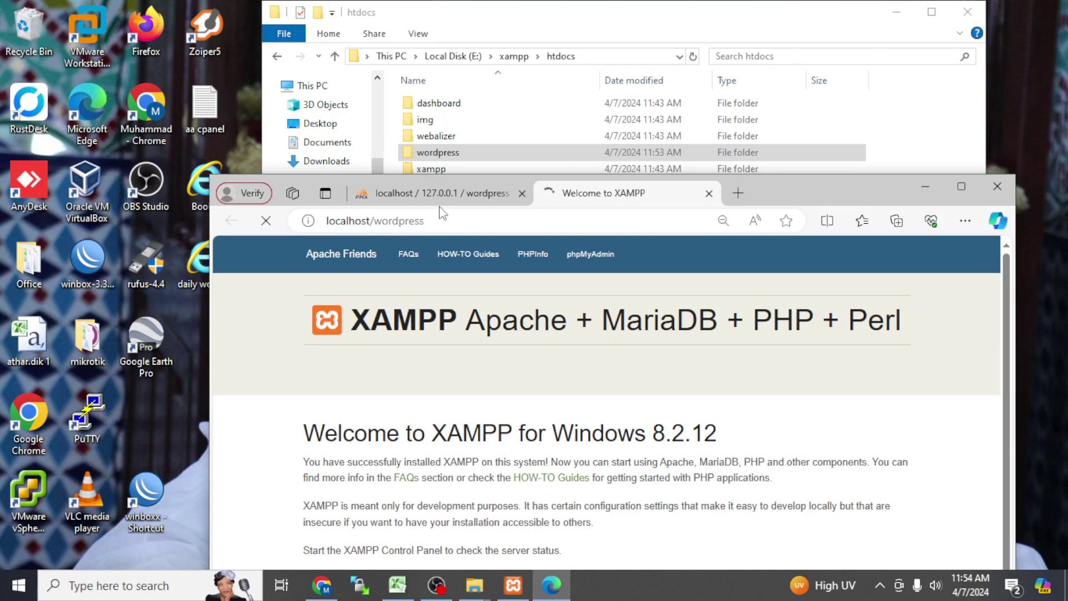
# Step: Minimize the htdocs window and close the wordpress-6.4.3 download folder window
pyautogui.click(378, 127)
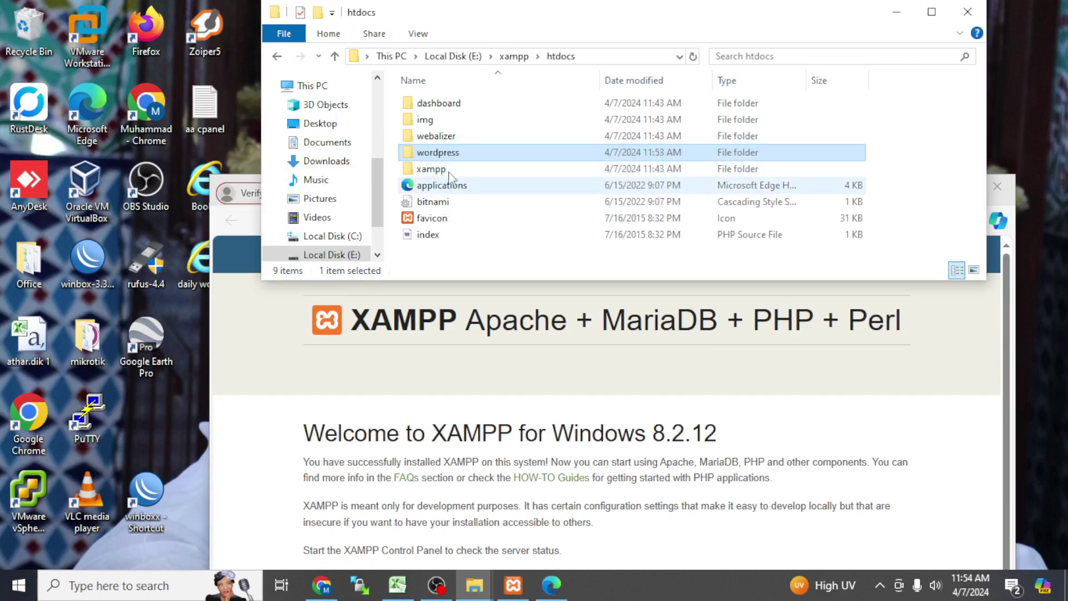
pyautogui.click(453, 168)
pyautogui.click(459, 137)
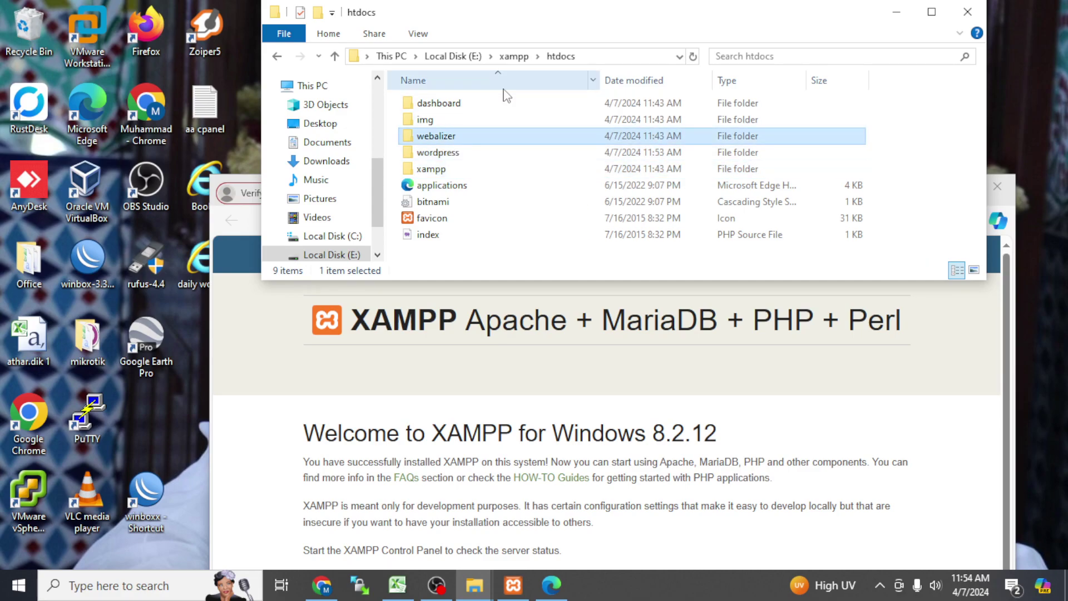
pyautogui.click(897, 12)
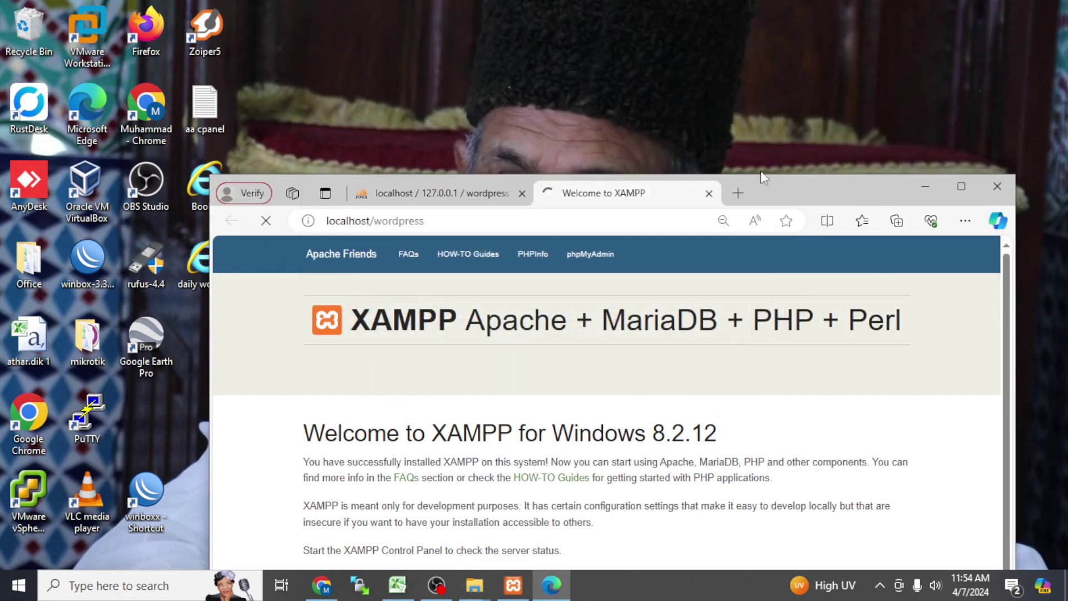
pyautogui.click(474, 584)
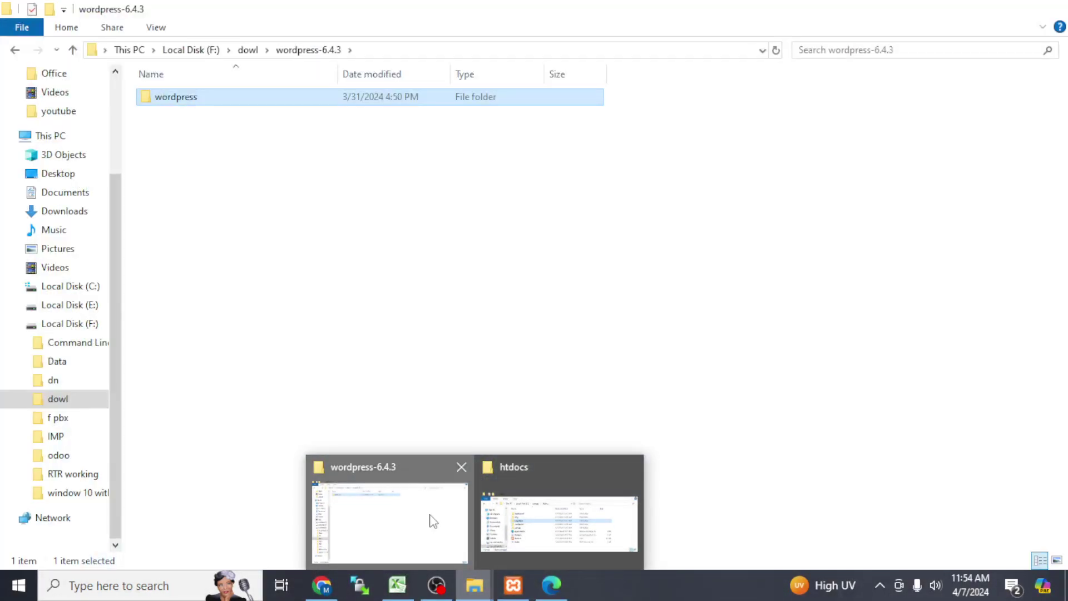
pyautogui.click(429, 520)
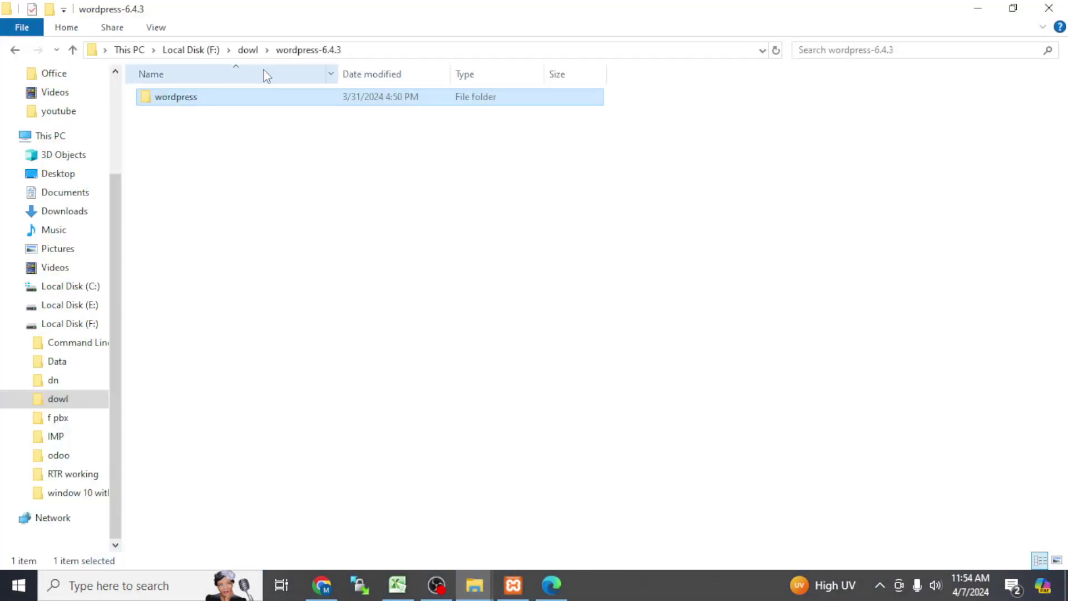
pyautogui.click(1049, 7)
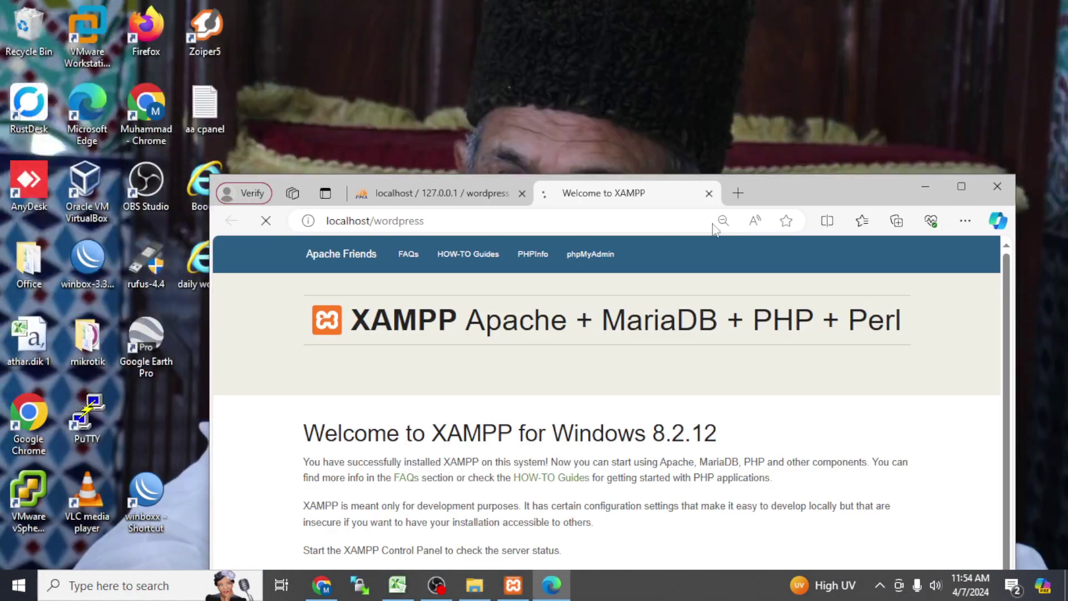
# Step: Bring htdocs back up and open the copied wordpress folder
pyautogui.click(459, 194)
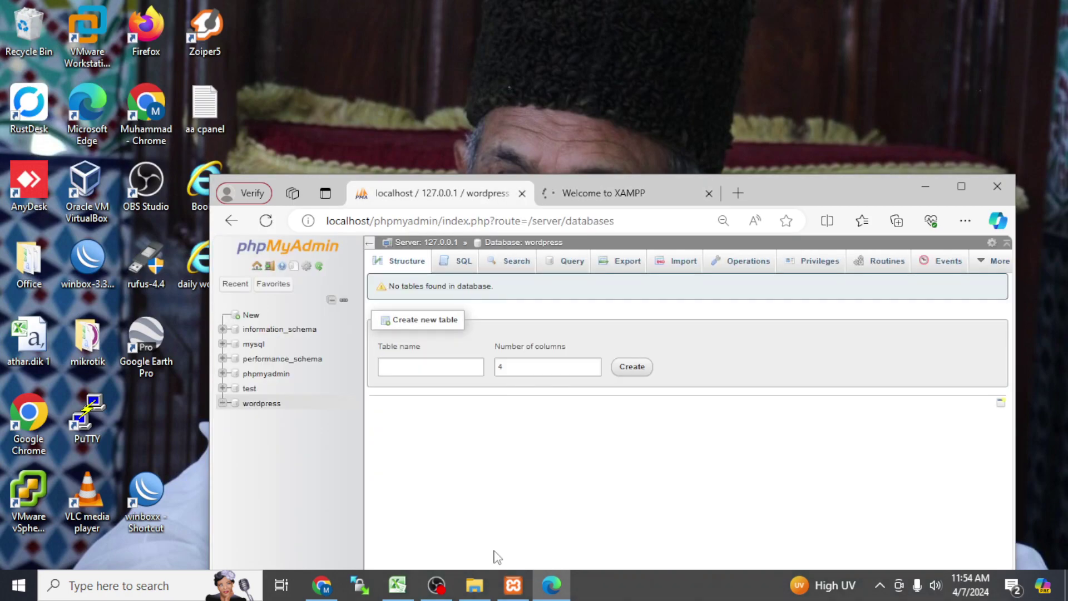
pyautogui.click(474, 584)
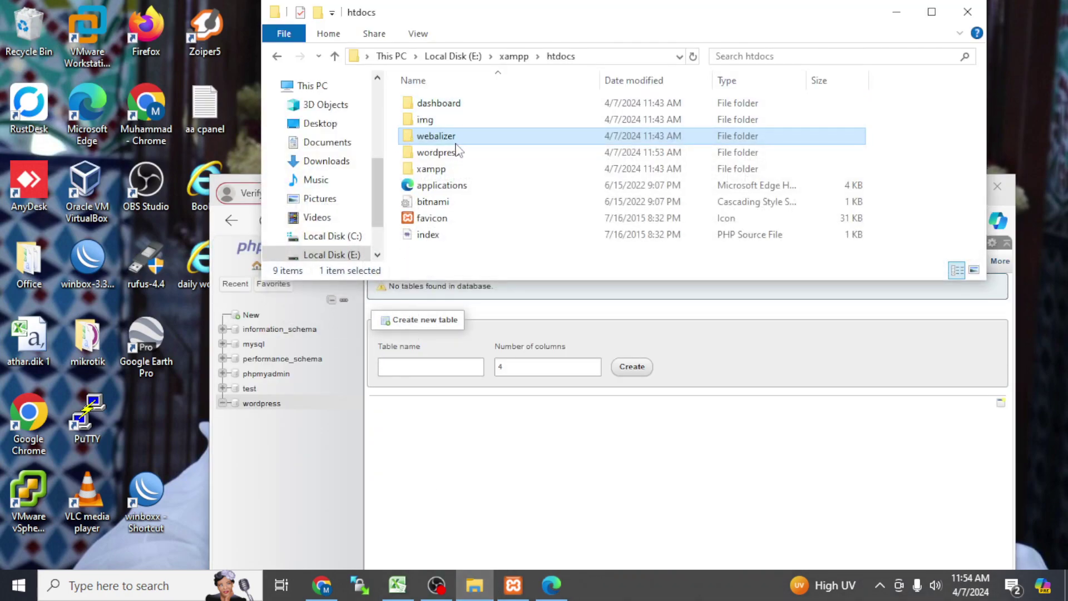
pyautogui.click(447, 156)
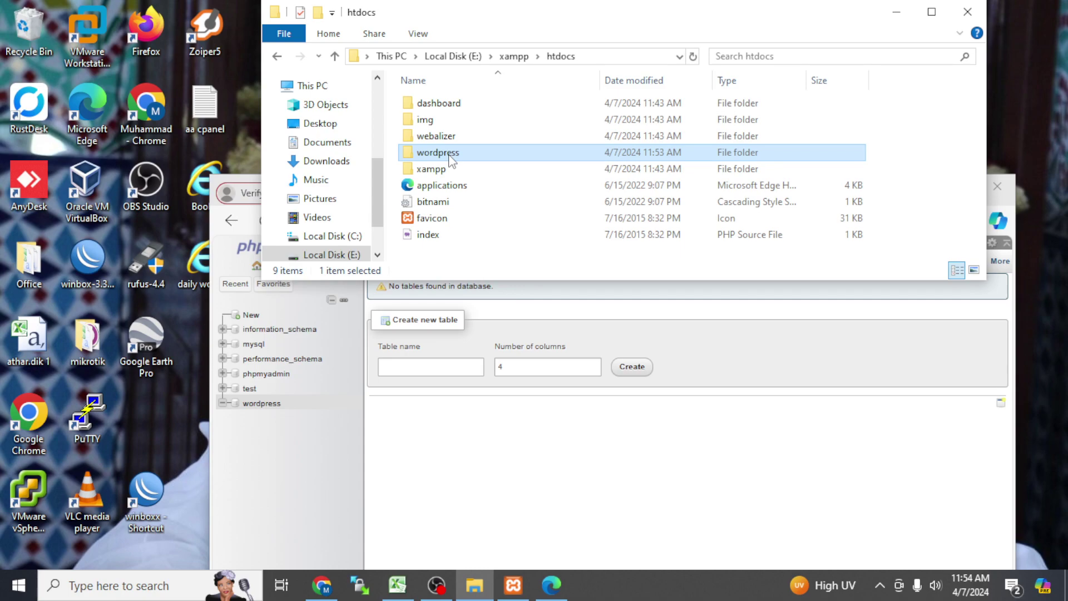
pyautogui.doubleClick(450, 158)
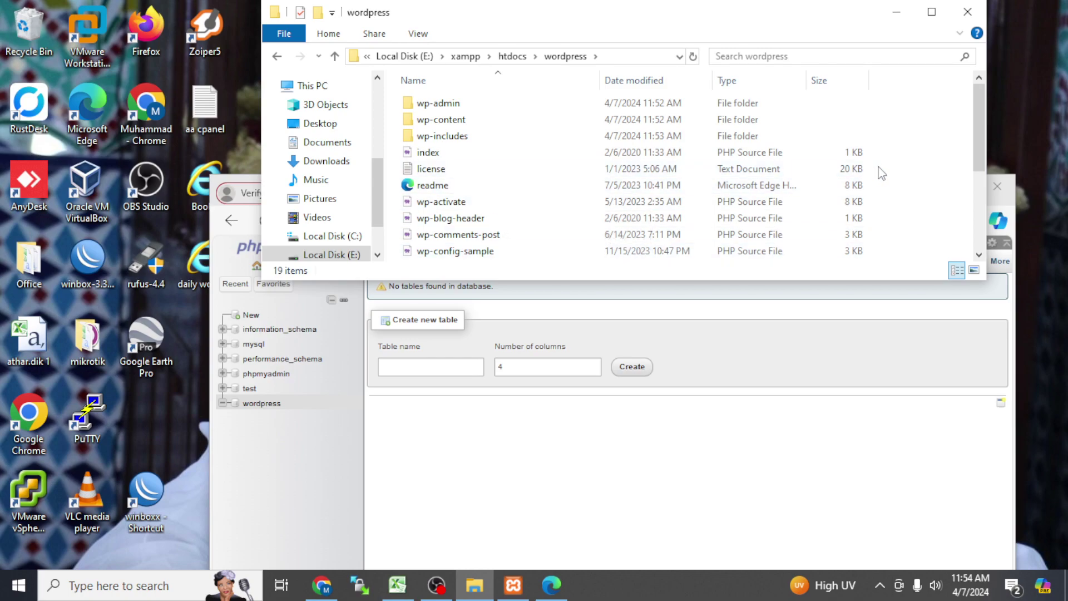
# Step: Scroll the wordpress folder's 19 items, then reload localhost/wordpress to show the language selection page
pyautogui.moveTo(977, 158); pyautogui.dragTo(995, 234)
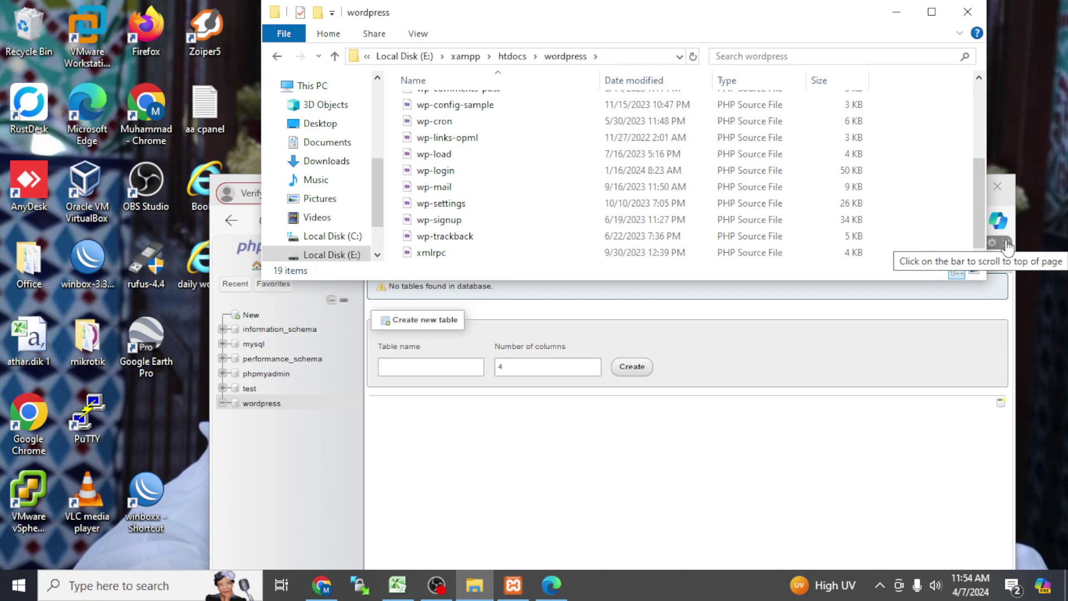
pyautogui.click(896, 12)
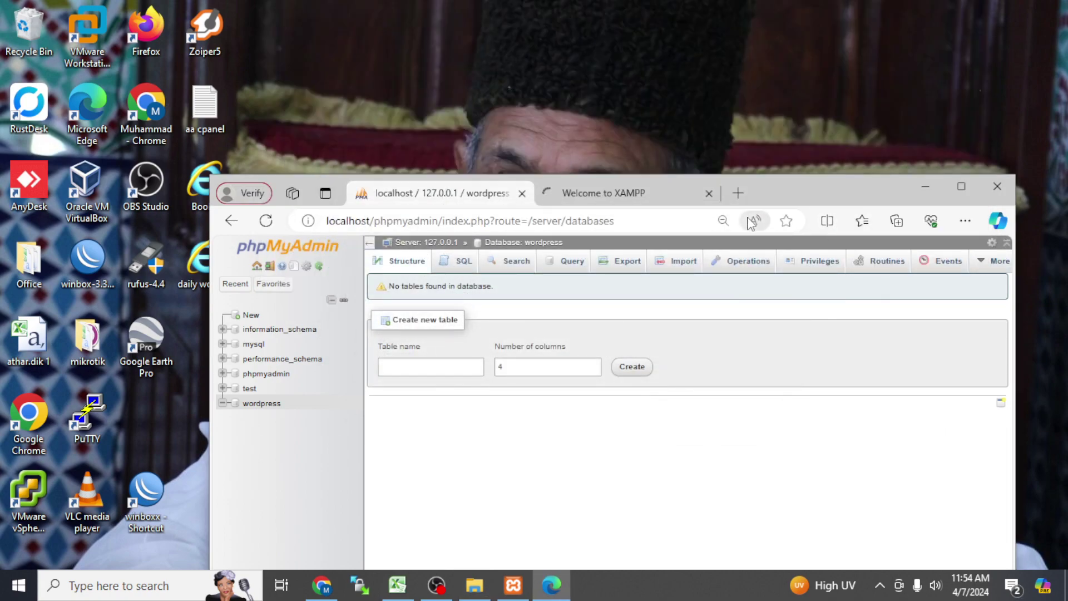
pyautogui.click(598, 203)
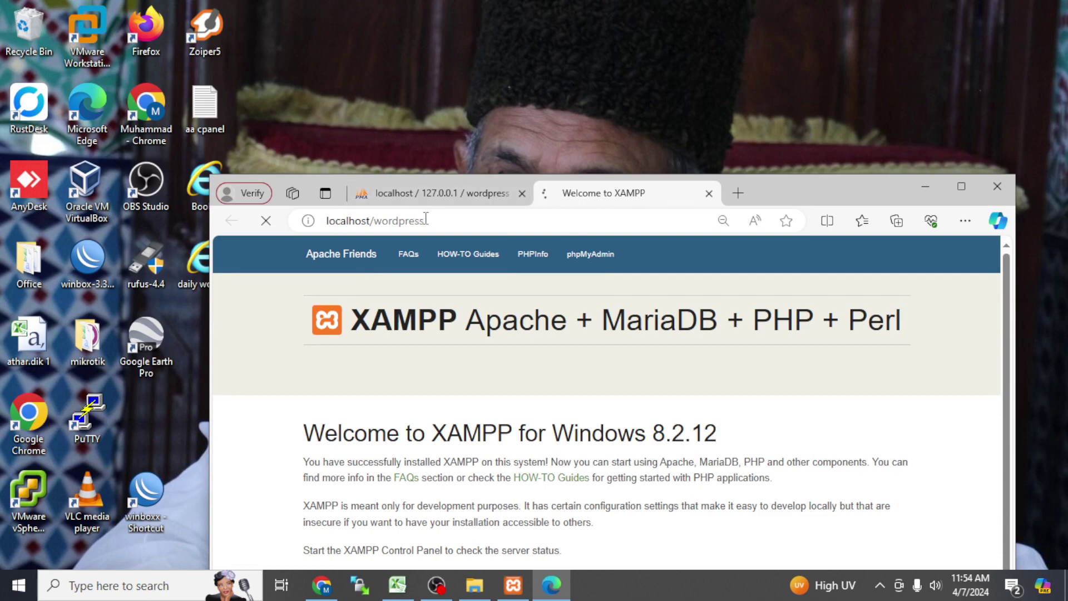
pyautogui.click(426, 220)
pyautogui.press('Escape')
pyautogui.click(431, 193)
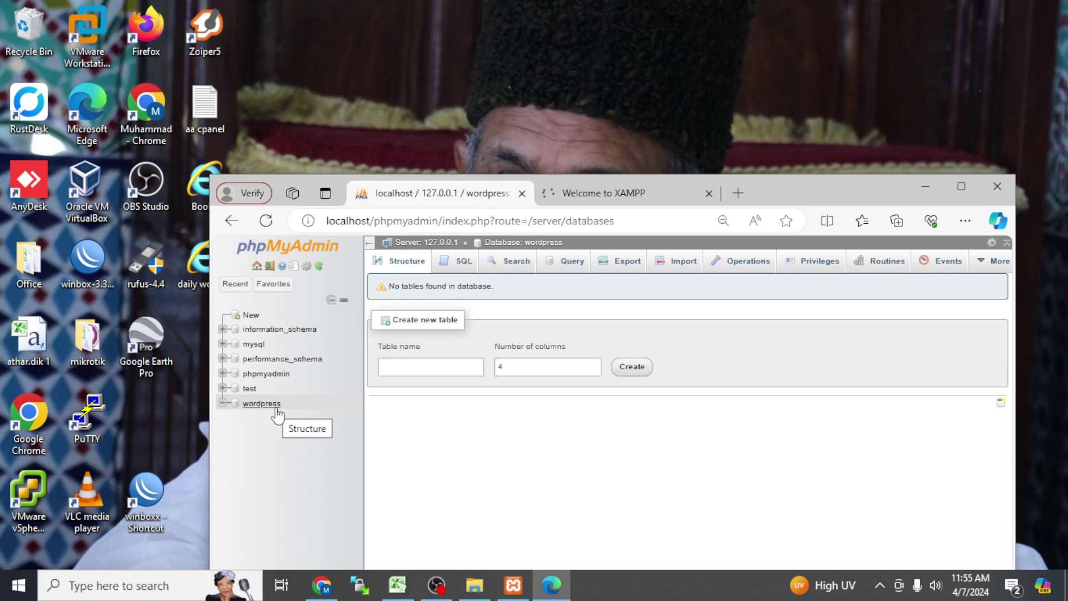
pyautogui.click(578, 174)
pyautogui.click(580, 196)
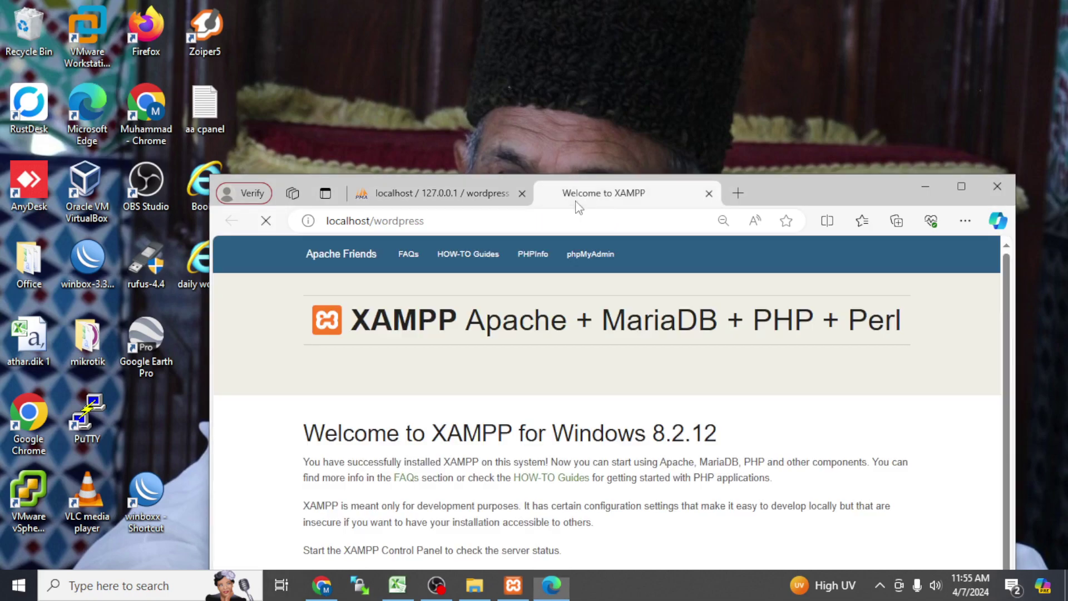
pyautogui.click(475, 585)
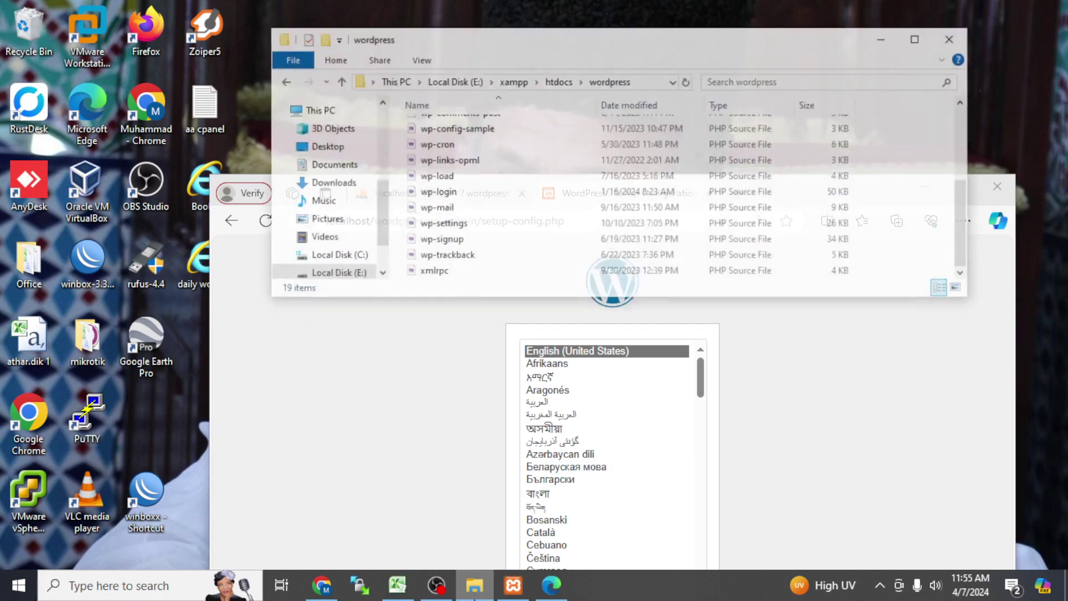
# Step: Maximize Edge, continue setup in English (United States), and begin the database connection step
pyautogui.click(365, 408)
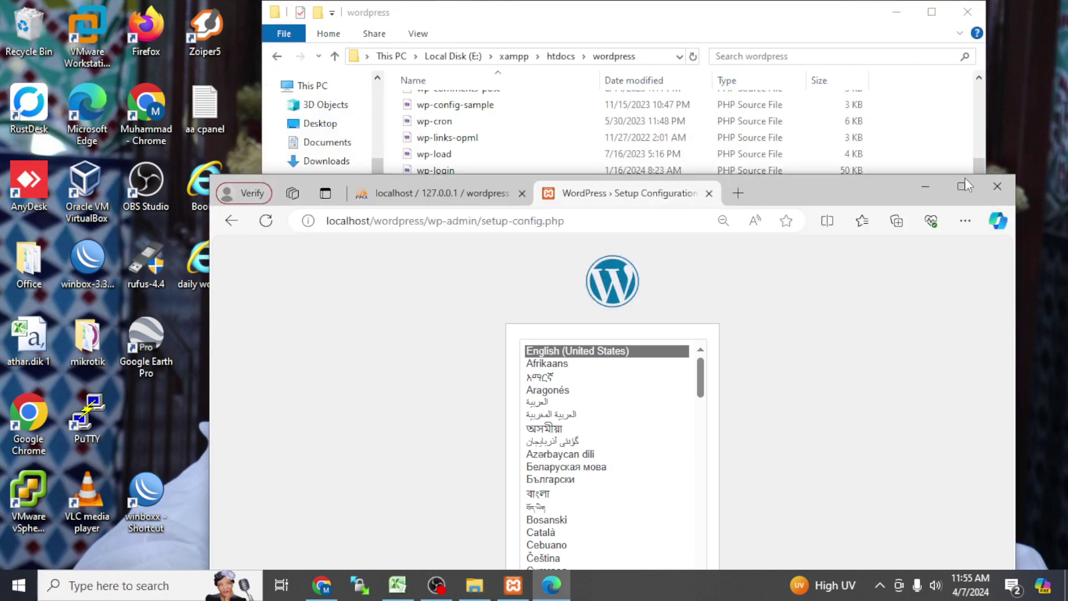
pyautogui.click(961, 187)
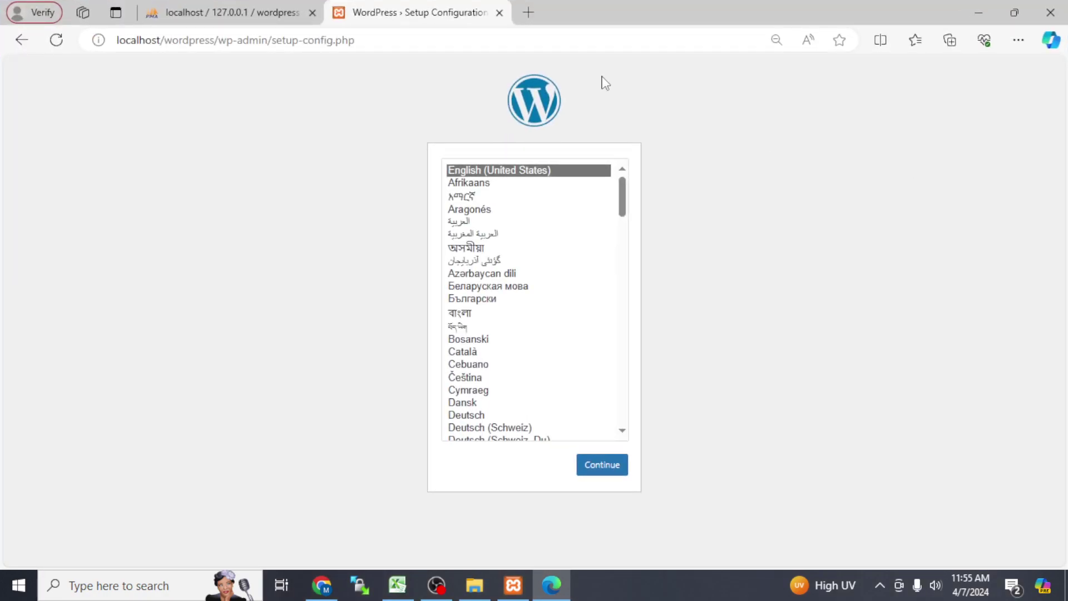
pyautogui.click(606, 465)
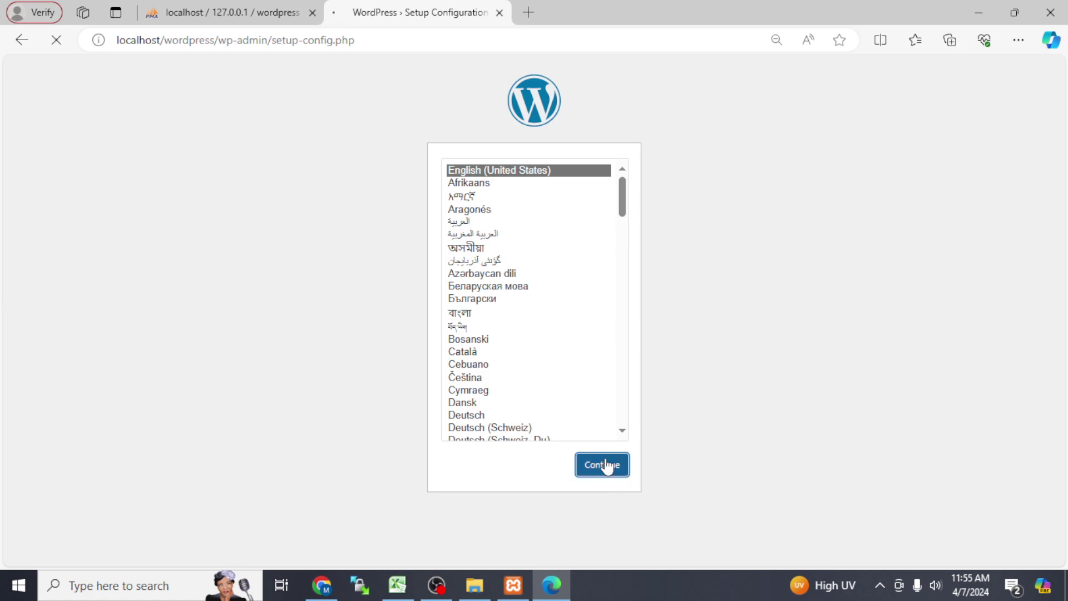
pyautogui.click(340, 388)
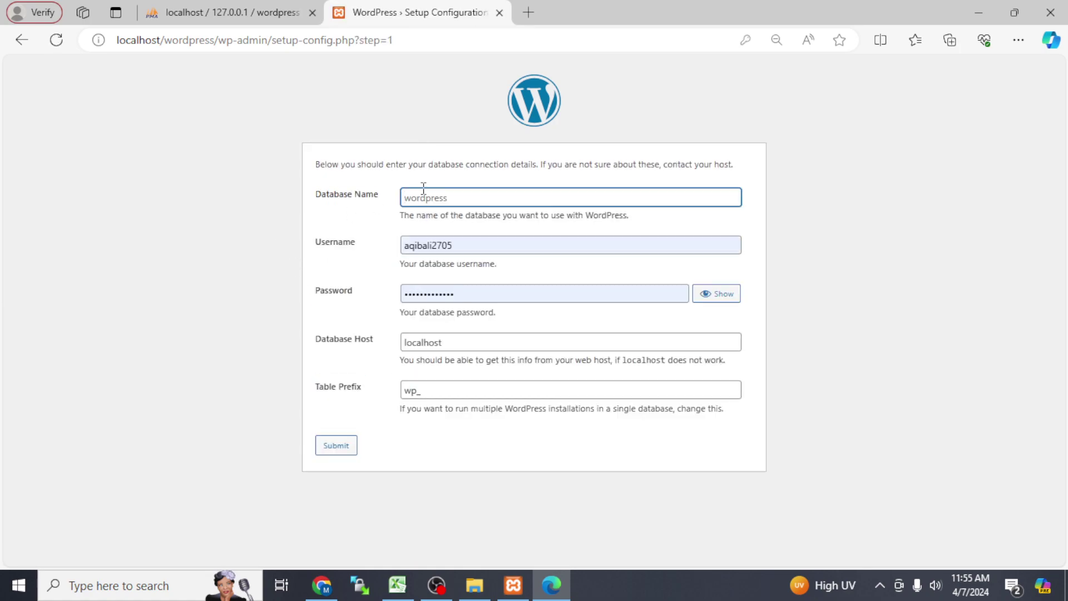
# Step: Enter database name wordpress, username root, an empty password, and submit the details
pyautogui.click(453, 196)
pyautogui.press('Escape')
pyautogui.click(469, 245)
pyautogui.click(311, 290)
pyautogui.click(443, 390)
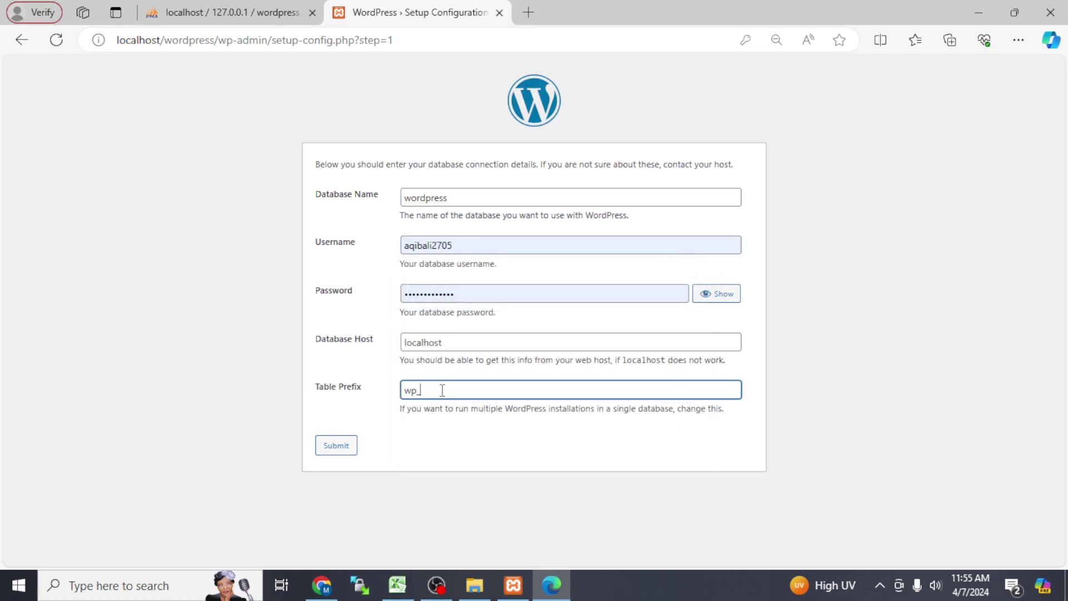
pyautogui.doubleClick(471, 245)
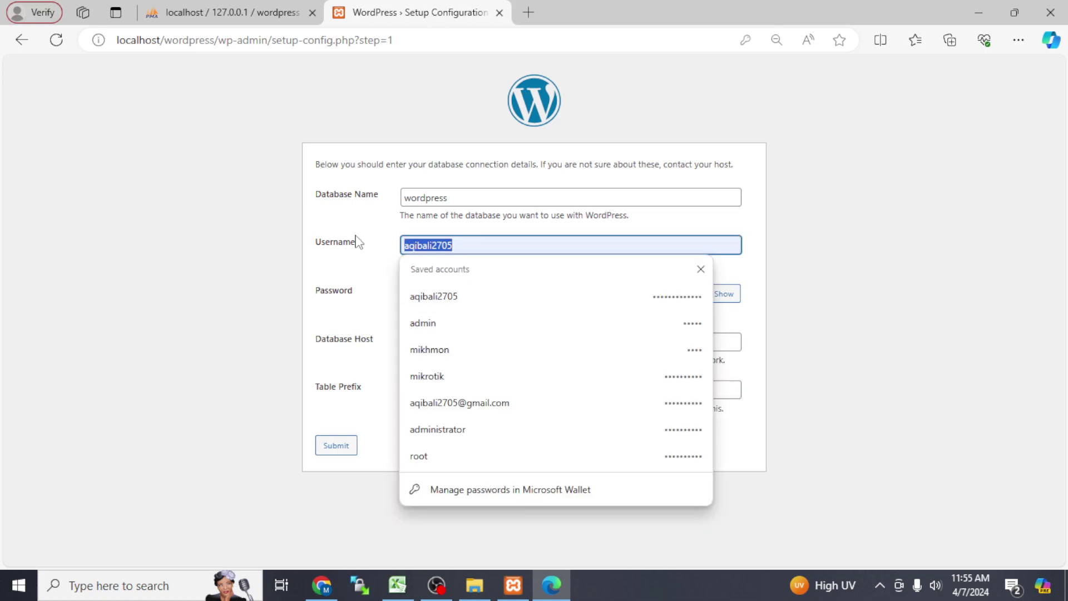
pyautogui.write('root')
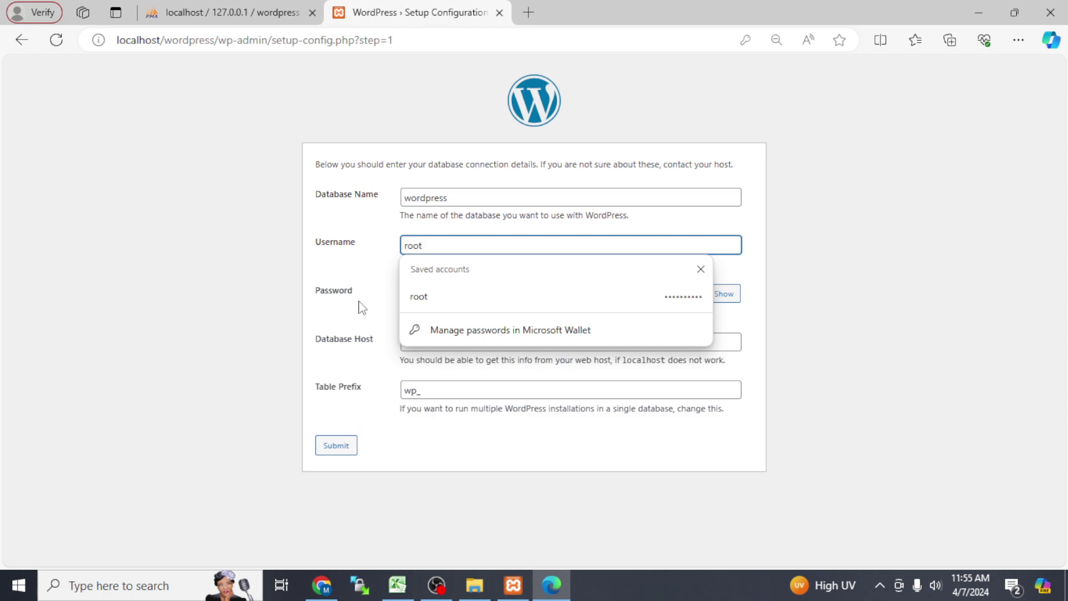
pyautogui.press('Tab')
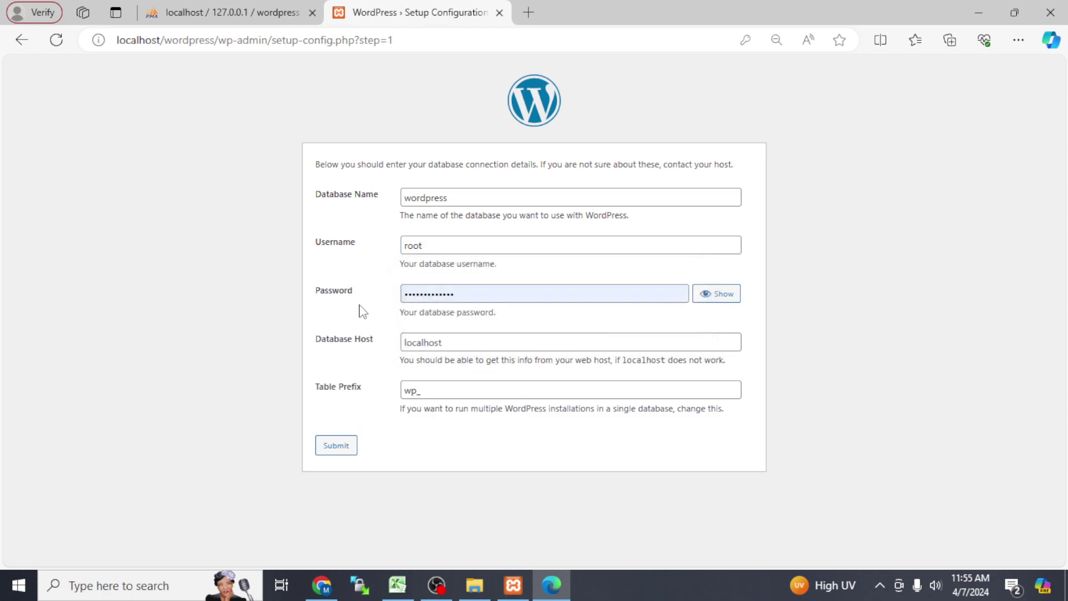
pyautogui.moveTo(471, 296); pyautogui.dragTo(351, 306)
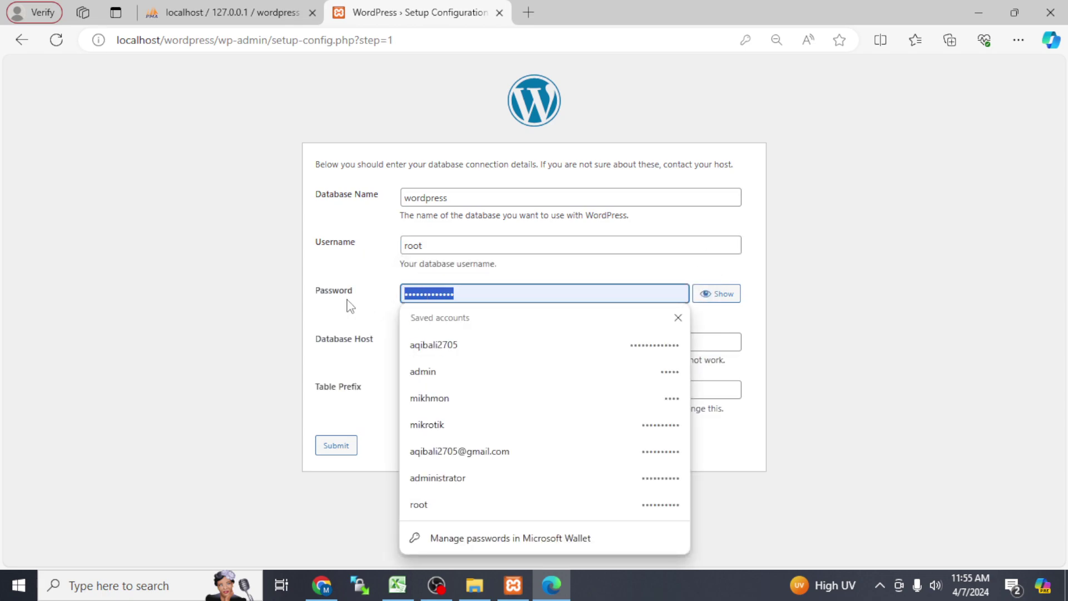
pyautogui.press('BackSpace')
pyautogui.click(349, 304)
pyautogui.click(326, 450)
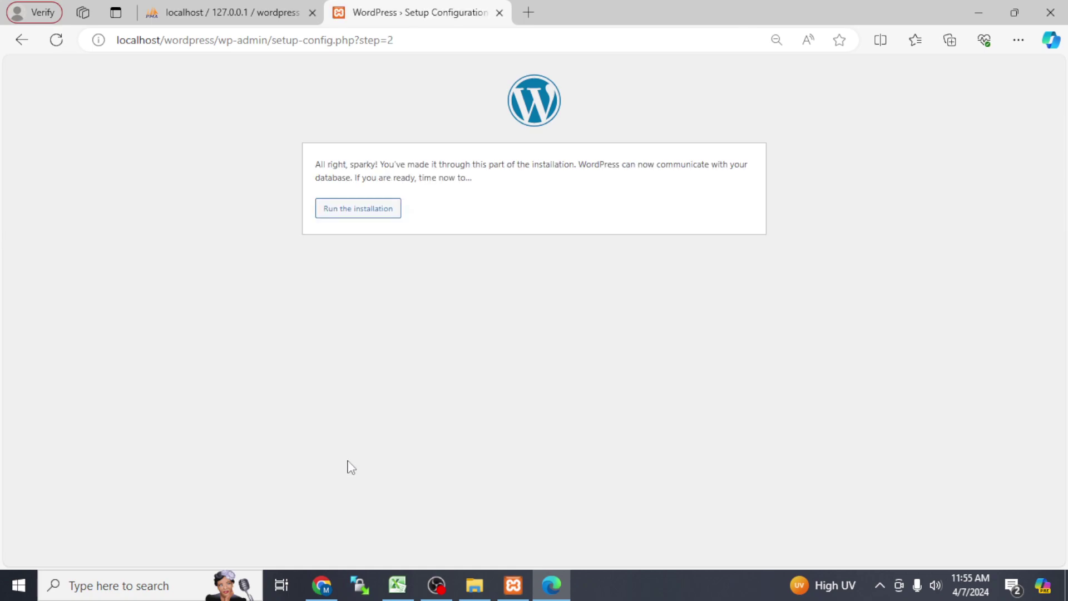
# Step: Start the installation and enter site title 'Technical Aqib' with the saved admin username
pyautogui.click(351, 209)
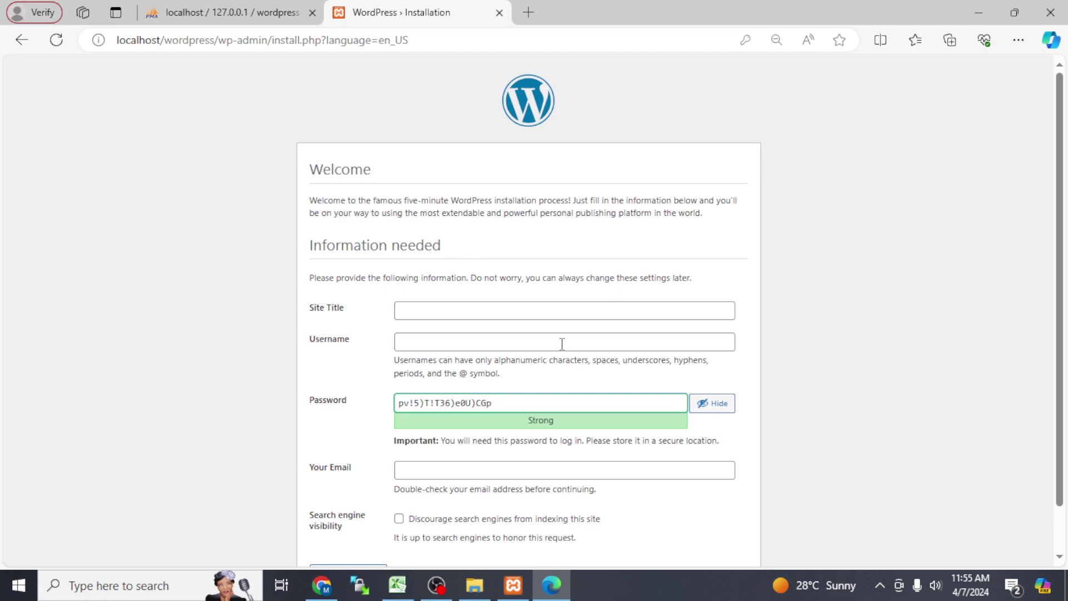
pyautogui.click(477, 308)
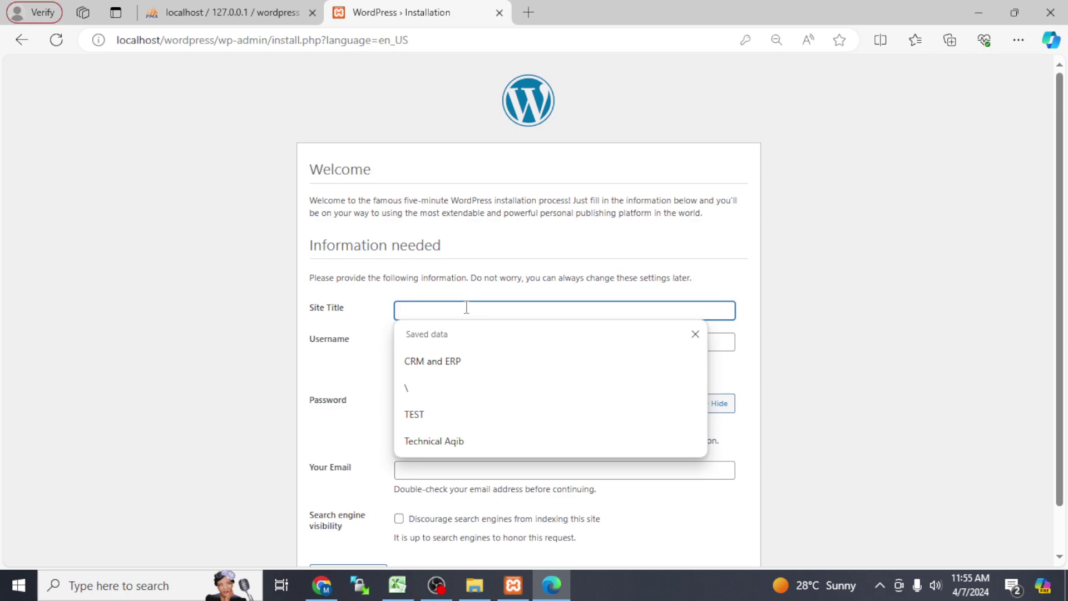
pyautogui.write('te')
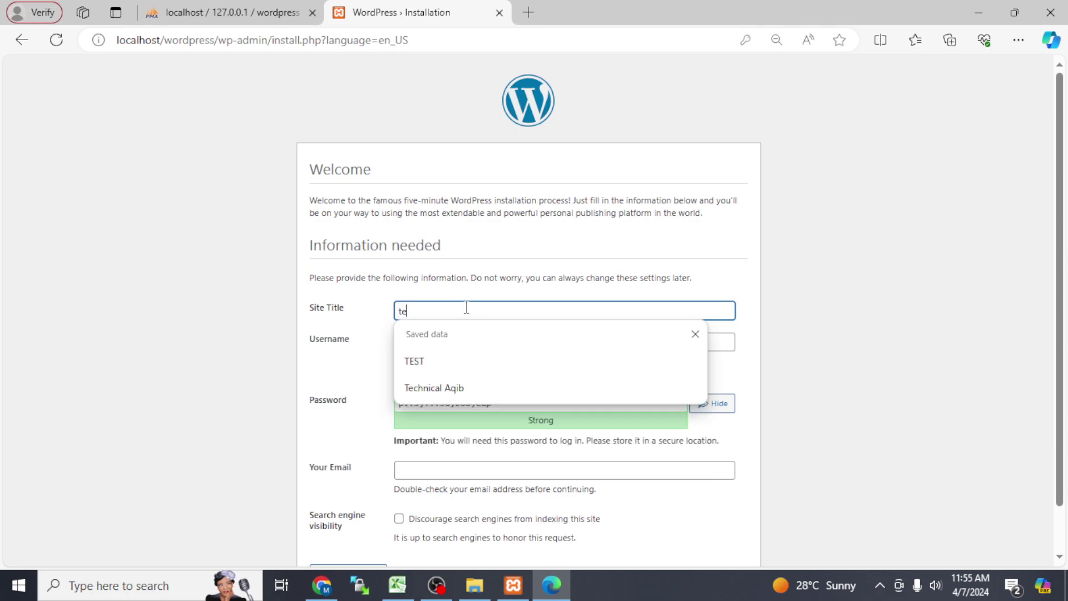
pyautogui.write('chnical a')
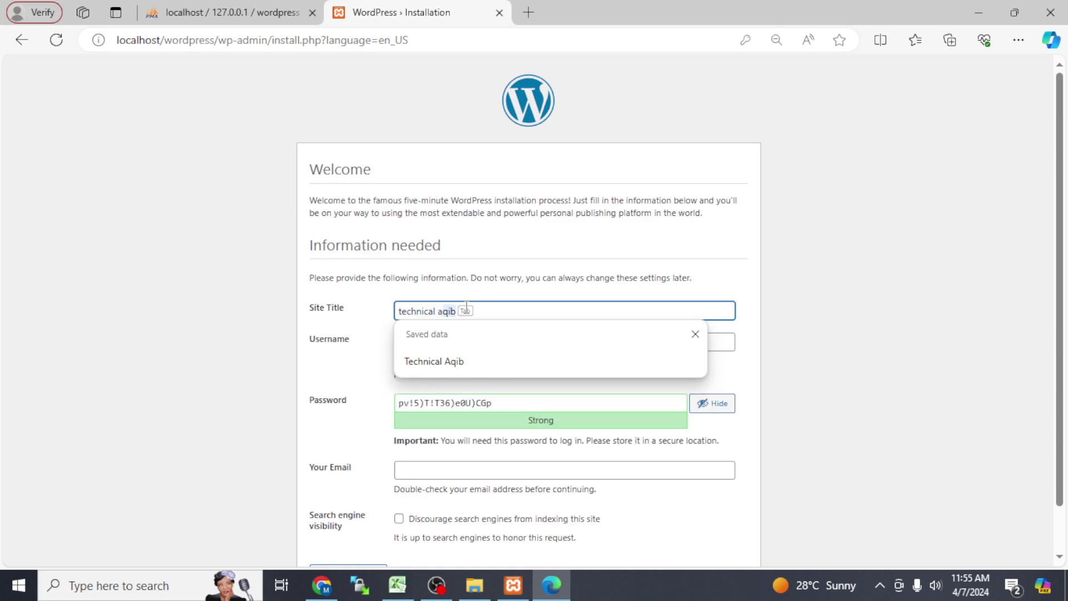
pyautogui.click(453, 361)
pyautogui.click(437, 347)
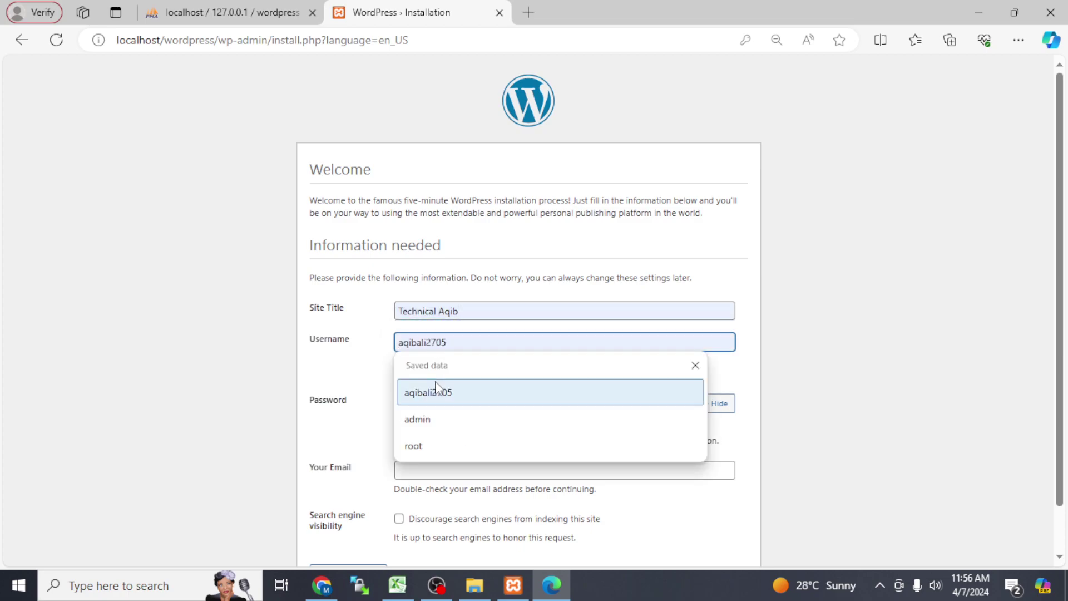
pyautogui.click(436, 401)
# Step: Replace the generated admin password with a strong custom password
pyautogui.click(524, 405)
pyautogui.moveTo(504, 413); pyautogui.dragTo(390, 411)
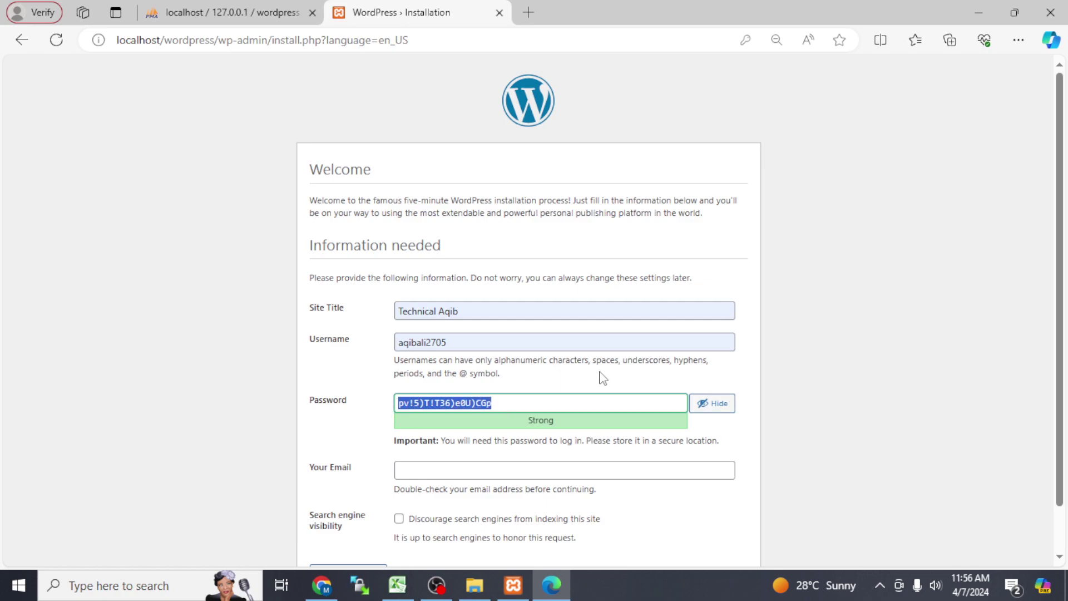
pyautogui.click(721, 405)
pyautogui.moveTo(548, 405); pyautogui.dragTo(276, 410)
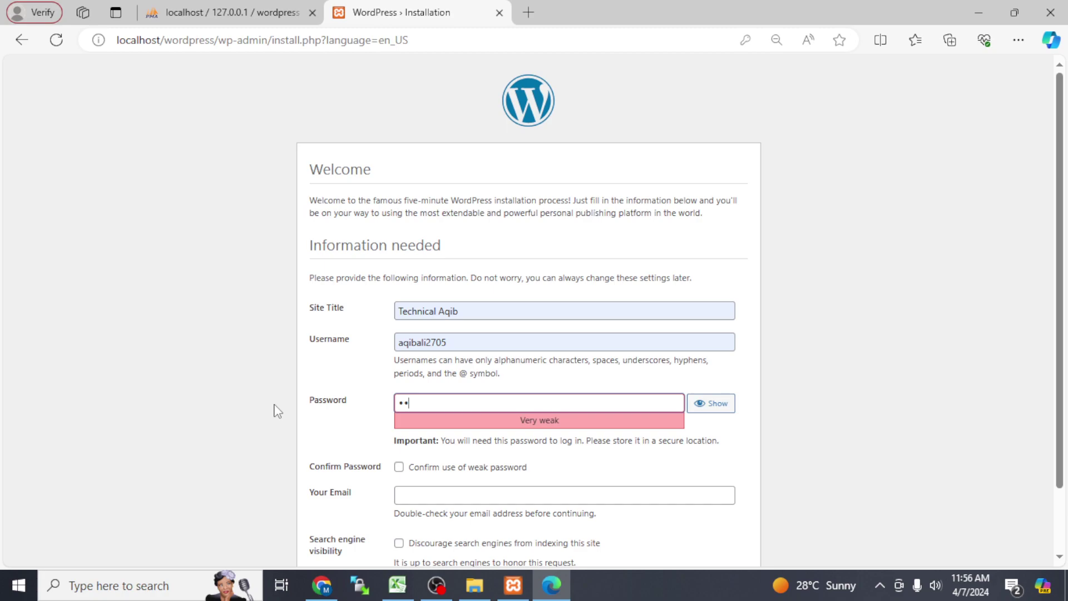
pyautogui.press('BackSpace')
pyautogui.press('BackSpace')
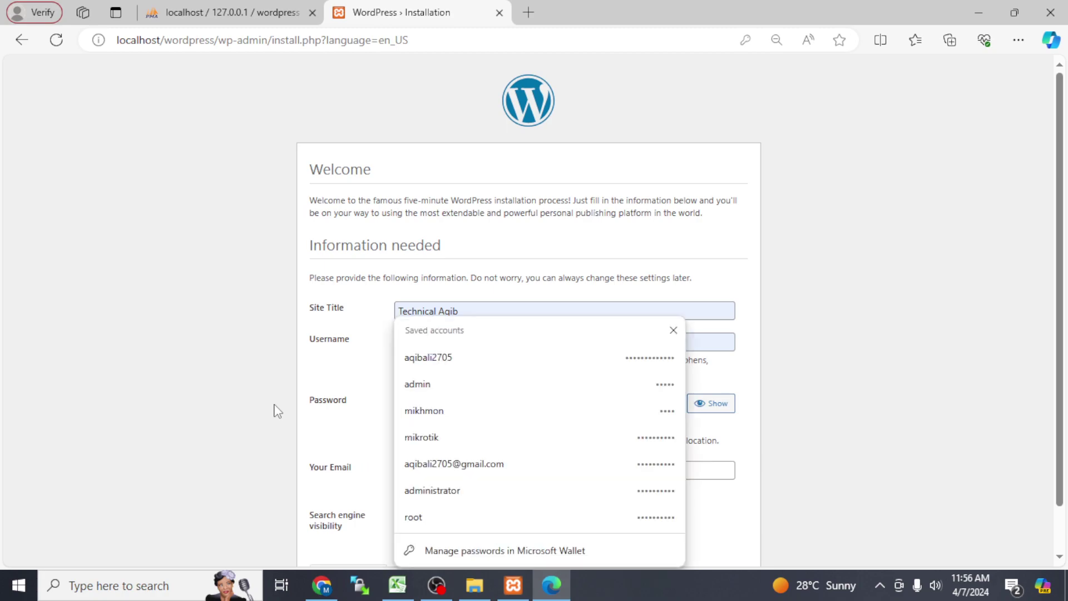
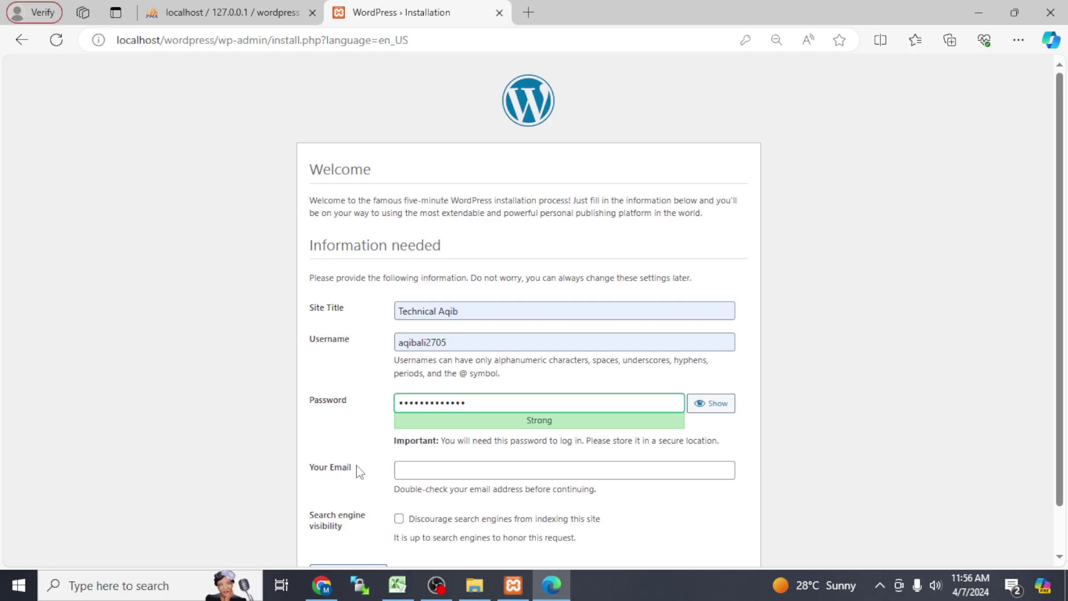
# Step: Fill in the saved admin e-mail, discourage search engine indexing, and install WordPress
pyautogui.click(415, 471)
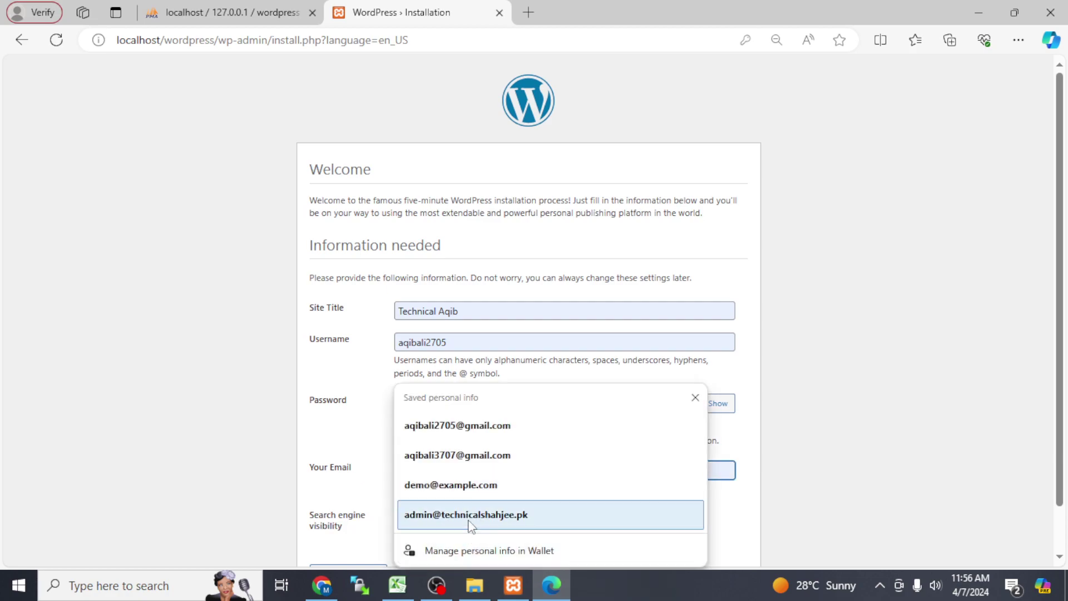
pyautogui.click(470, 428)
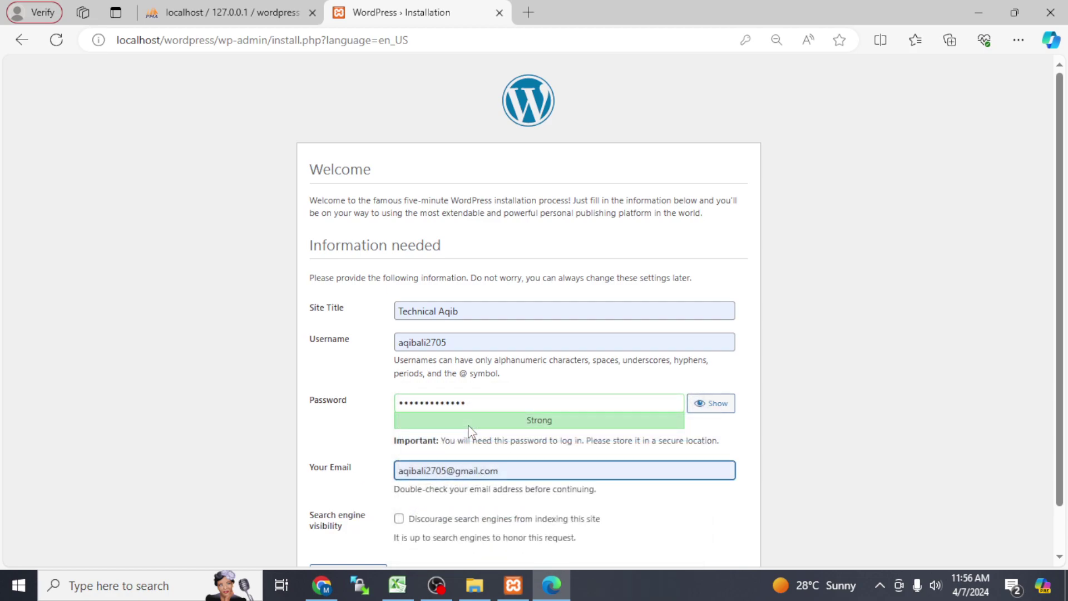
pyautogui.scroll(-2, 1057, 289)
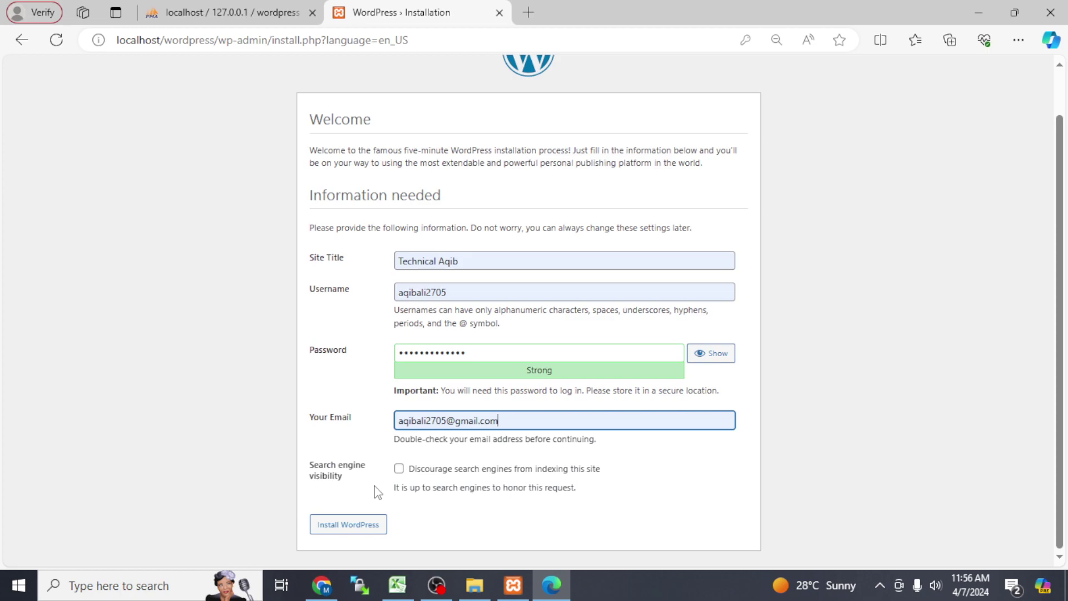
pyautogui.click(399, 469)
pyautogui.click(348, 534)
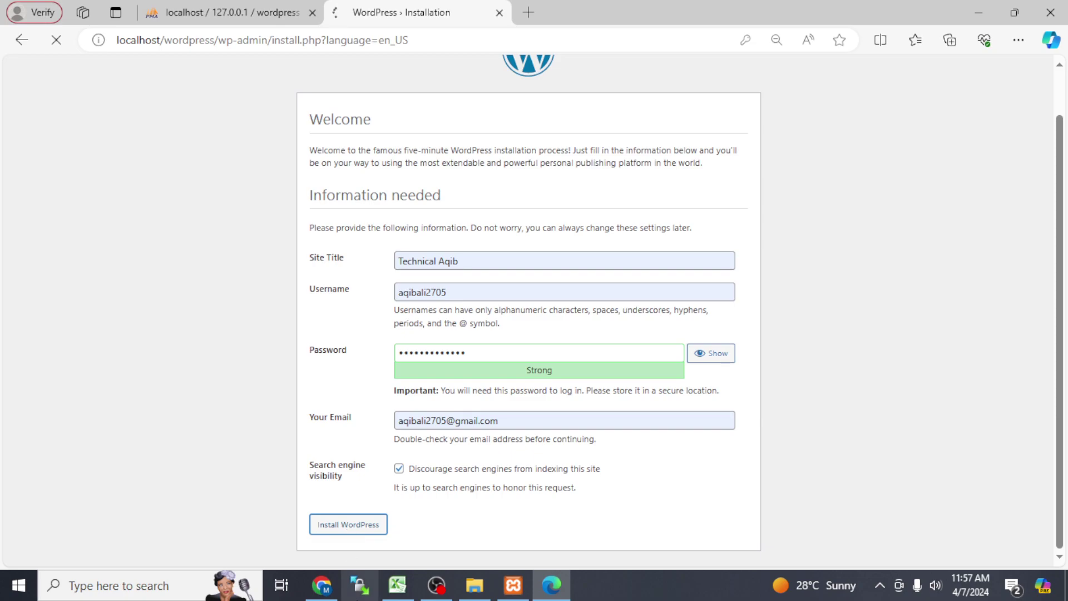
# Step: Switch the browser back to the WordPress installation tab and close the grey overlay
pyautogui.click(471, 585)
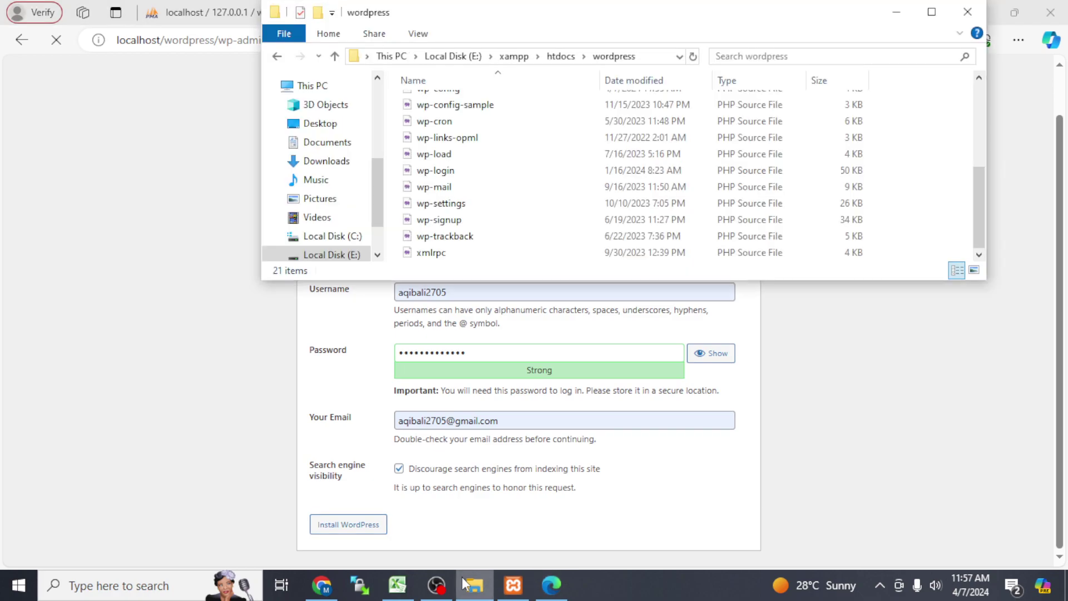
pyautogui.click(334, 56)
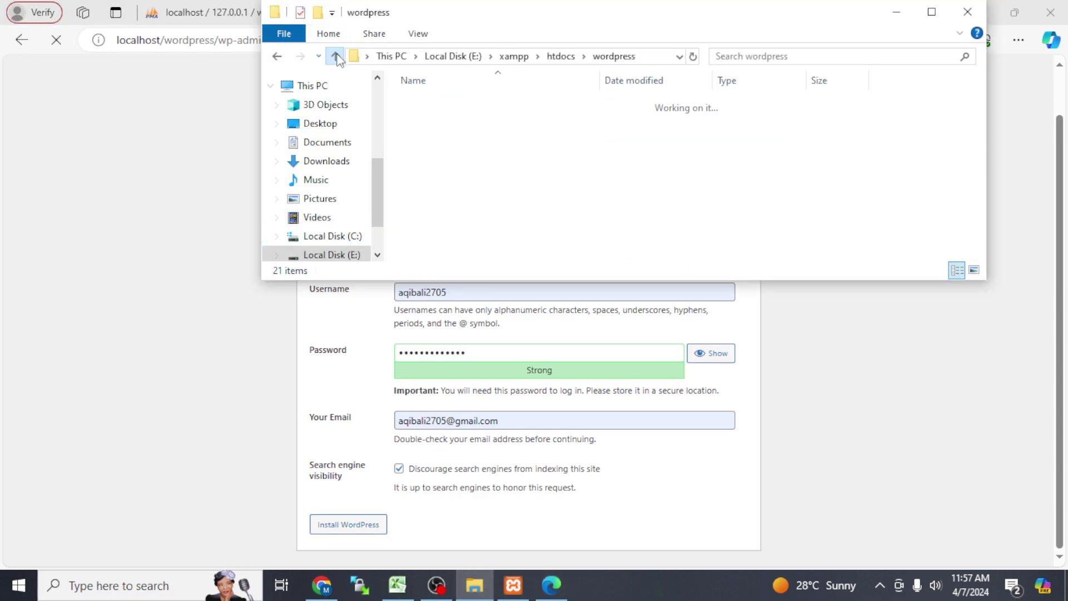
pyautogui.click(475, 153)
pyautogui.click(173, 13)
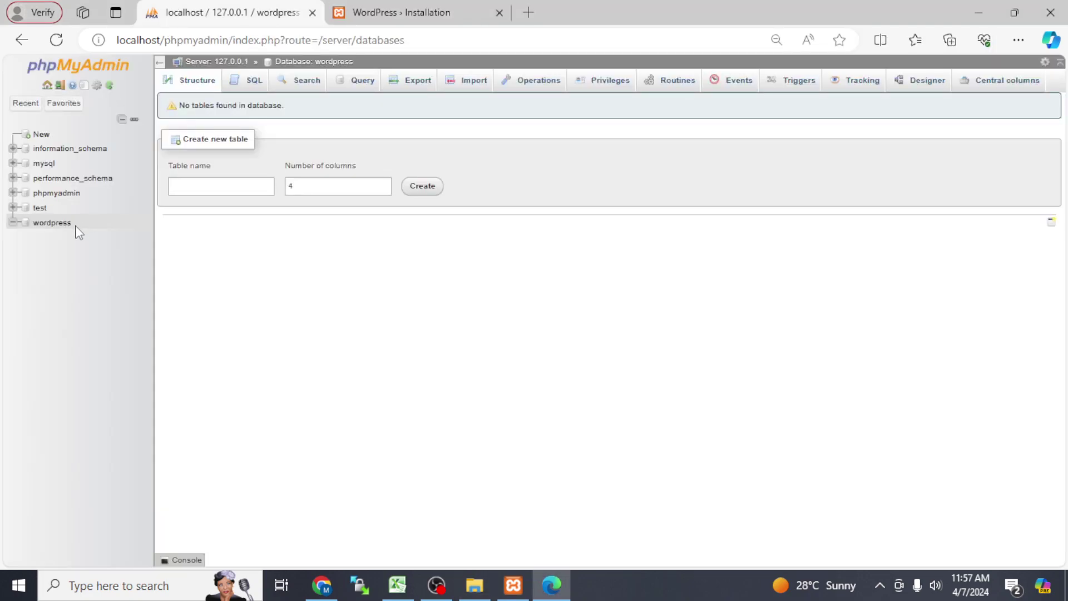
pyautogui.click(377, 6)
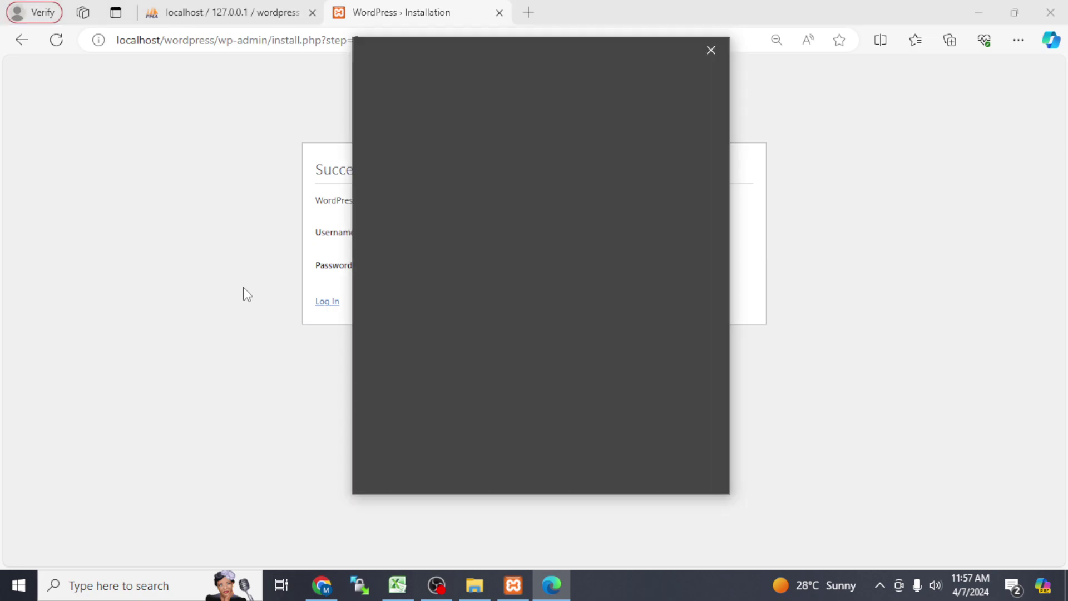
pyautogui.click(711, 50)
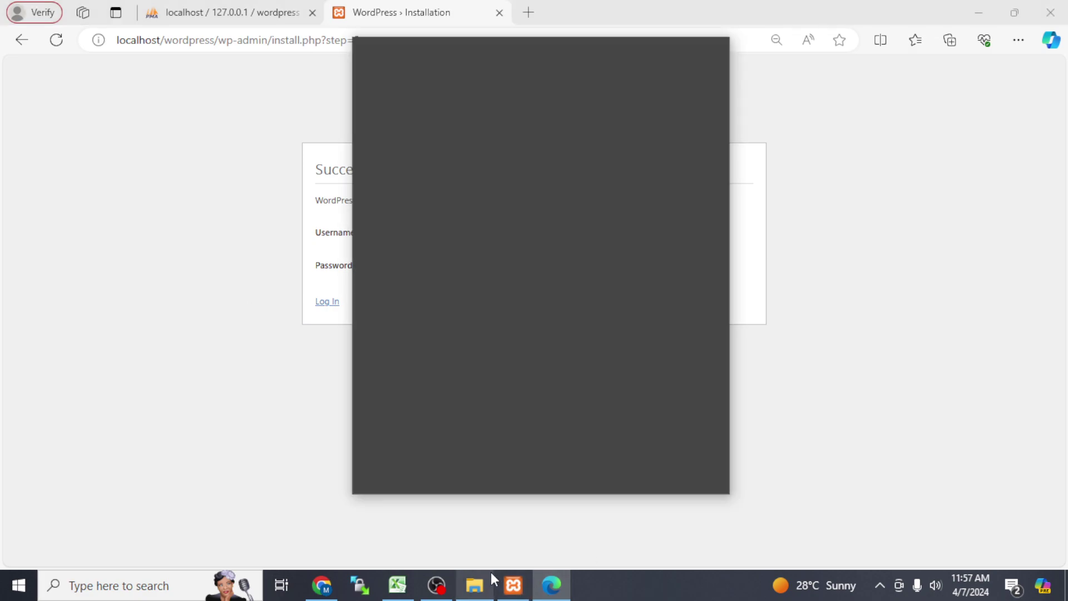
# Step: Return to the installation Success page and go to the WordPress login page
pyautogui.click(491, 579)
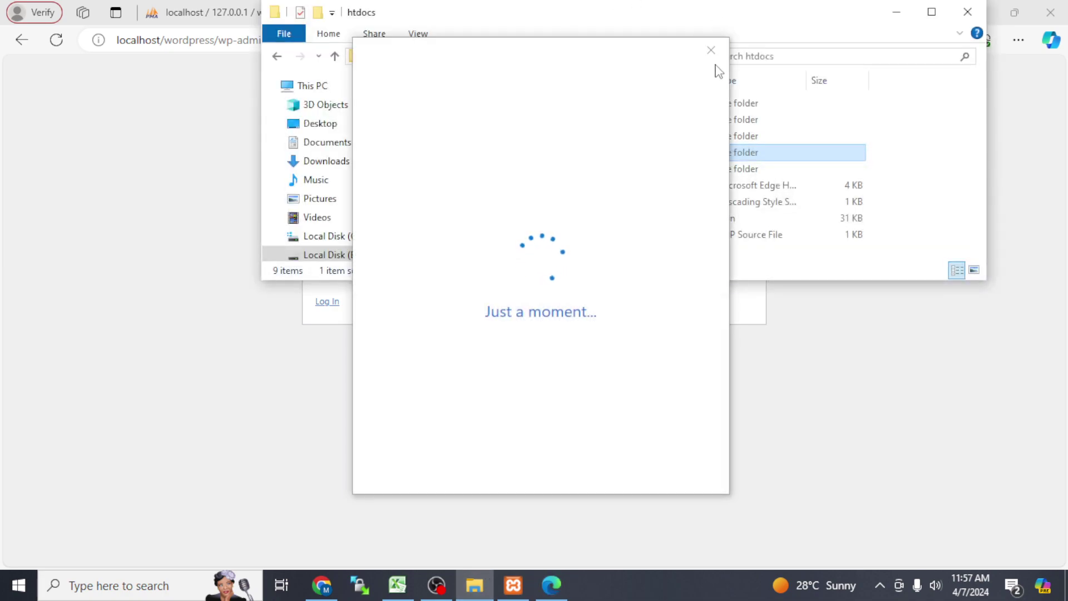
pyautogui.click(706, 56)
pyautogui.click(708, 63)
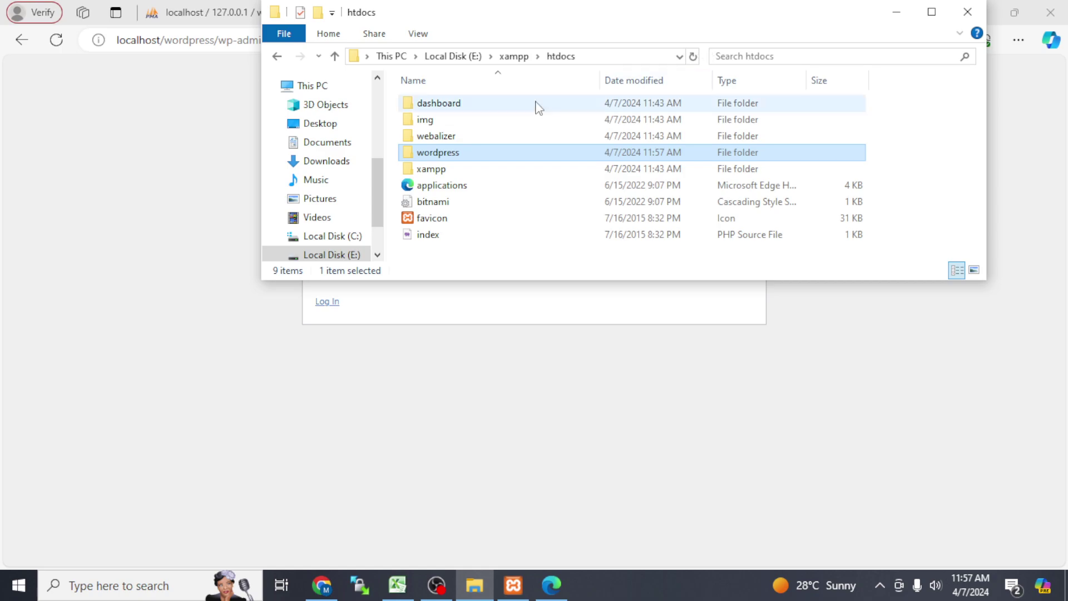
pyautogui.click(471, 156)
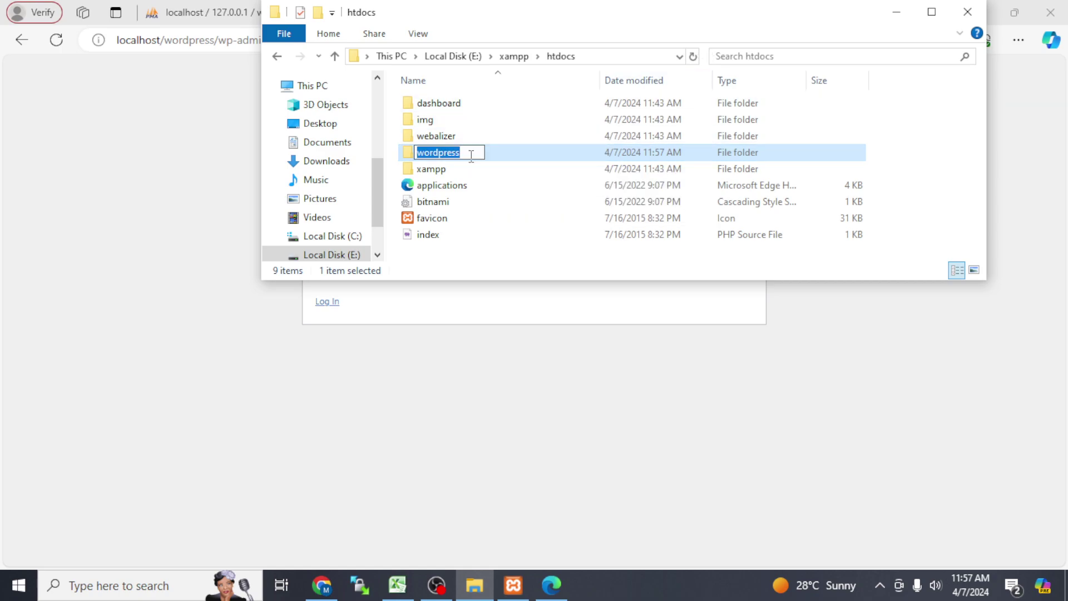
pyautogui.click(303, 422)
pyautogui.click(328, 302)
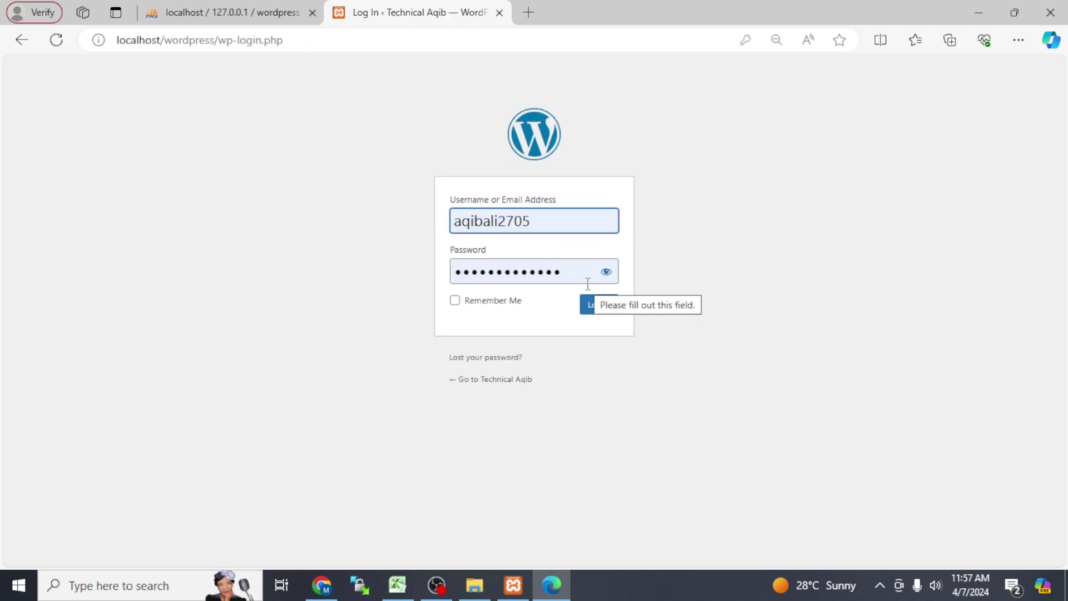
# Step: Log in with the admin credentials and dismiss Edge's search feedback popup
pyautogui.press('Tab')
pyautogui.press('Tab')
pyautogui.click(599, 316)
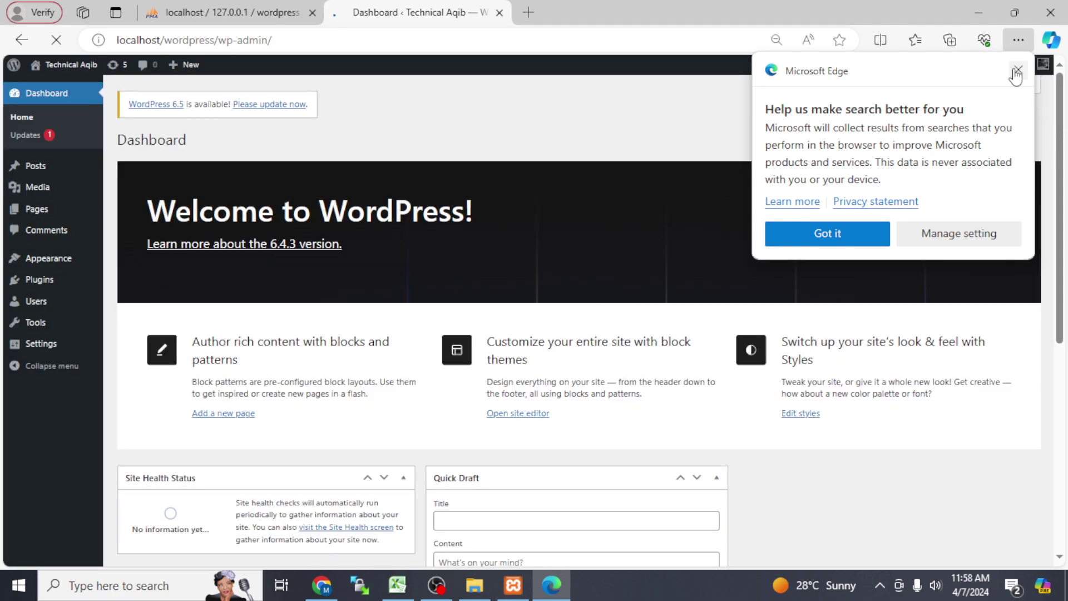
pyautogui.click(1017, 70)
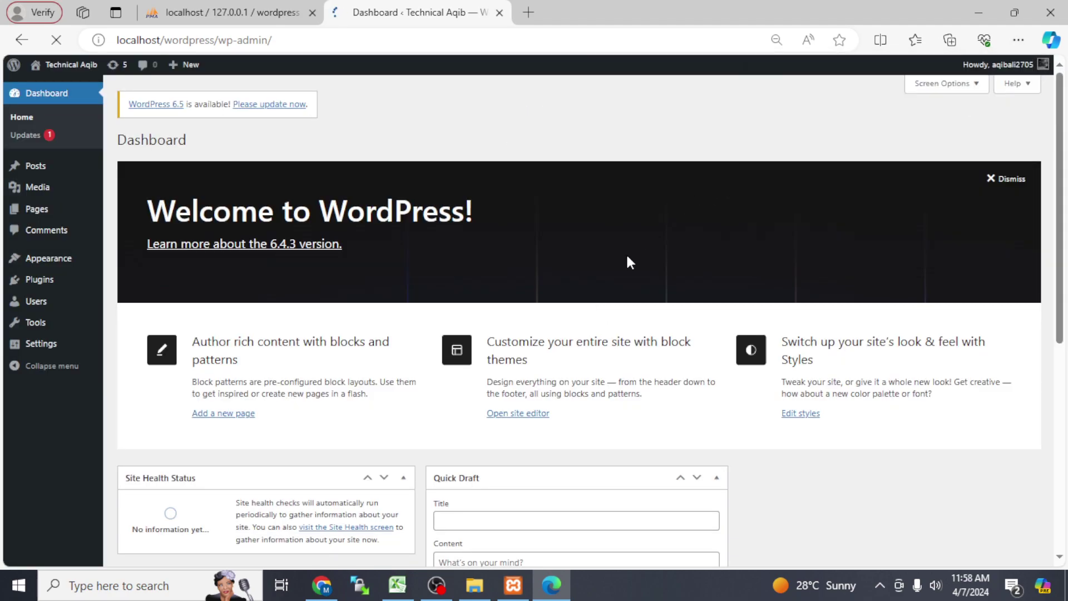
# Step: Go to Plugins > Installed Plugins, then to the Add New Plugin page
pyautogui.click(27, 143)
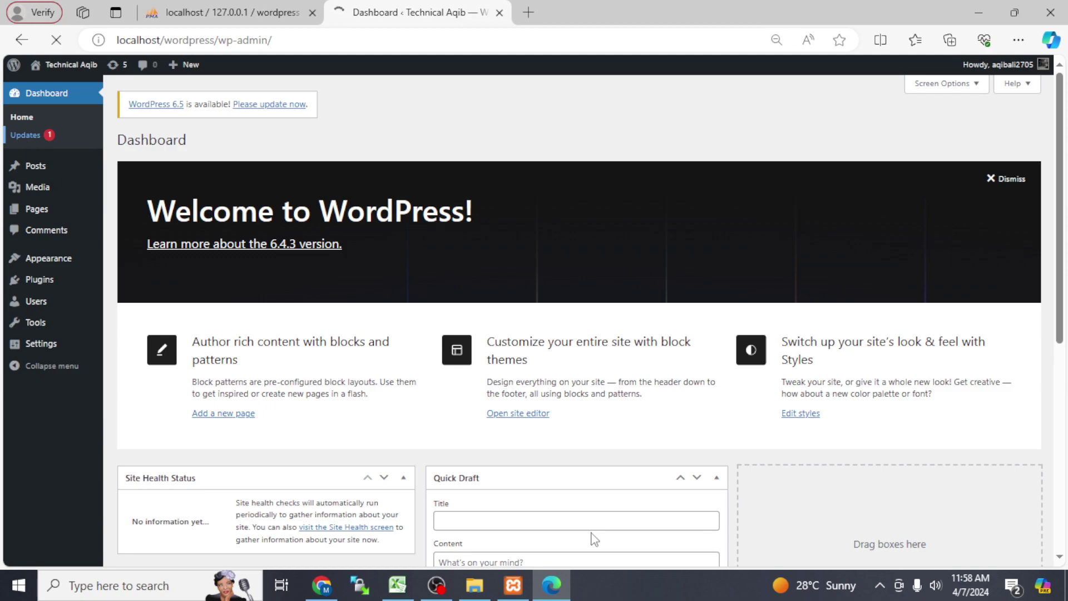
pyautogui.click(451, 593)
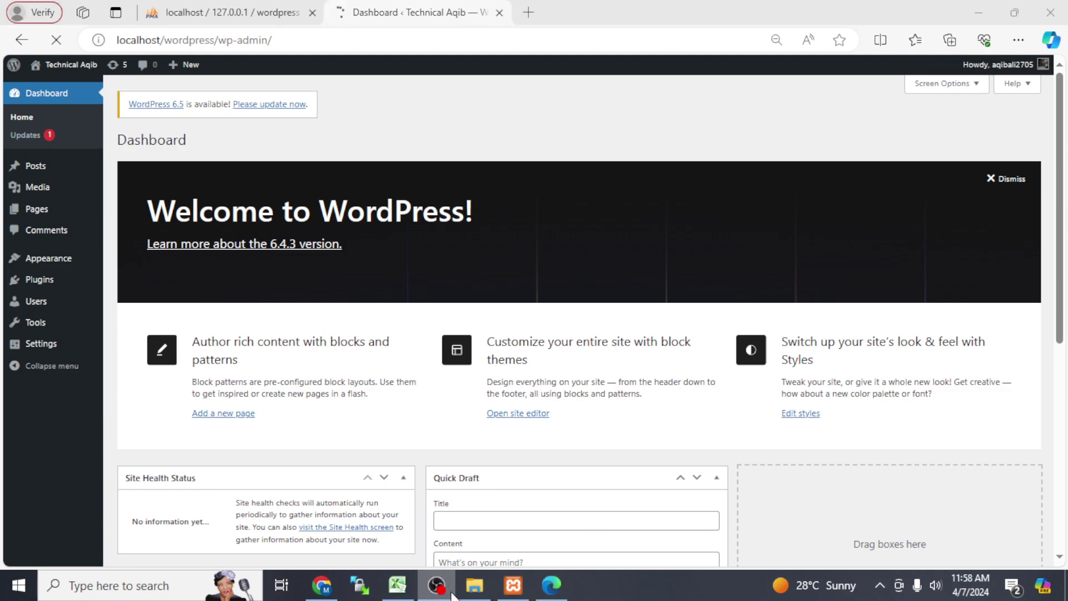
pyautogui.click(452, 594)
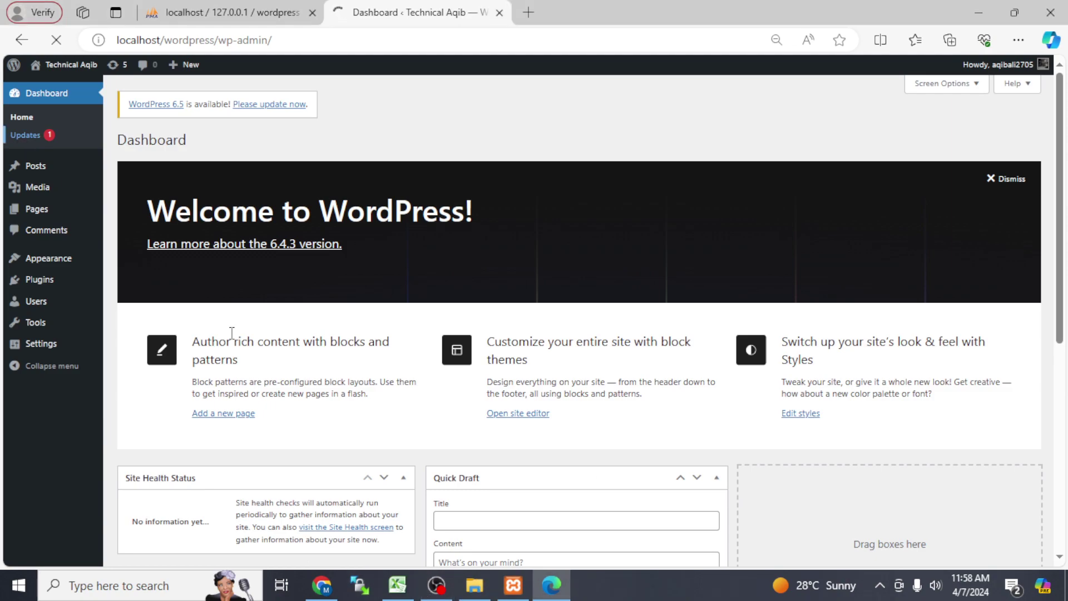
pyautogui.moveTo(49, 283)
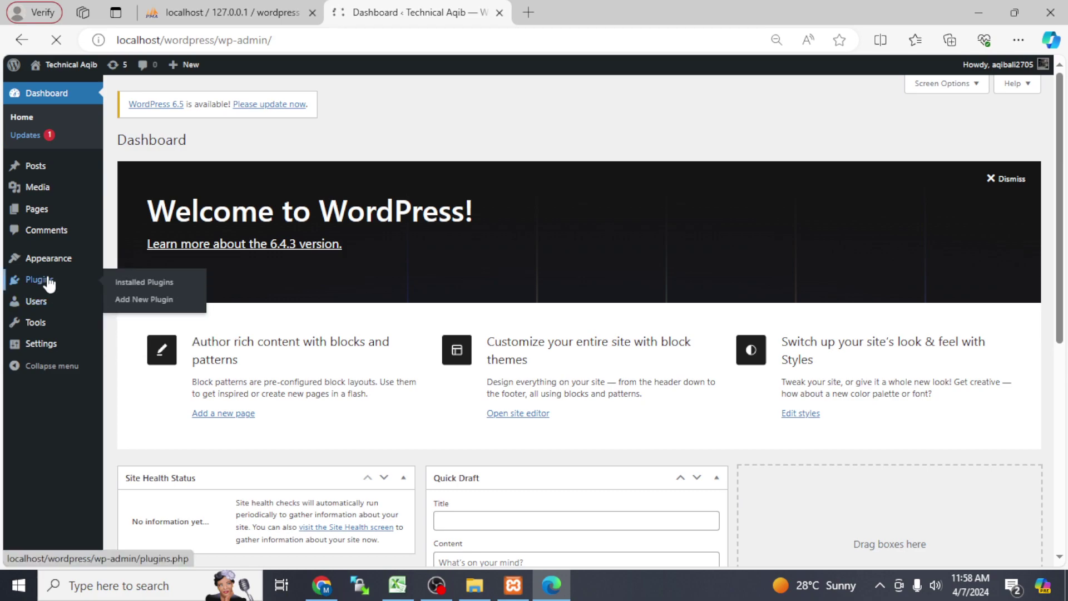
pyautogui.click(119, 293)
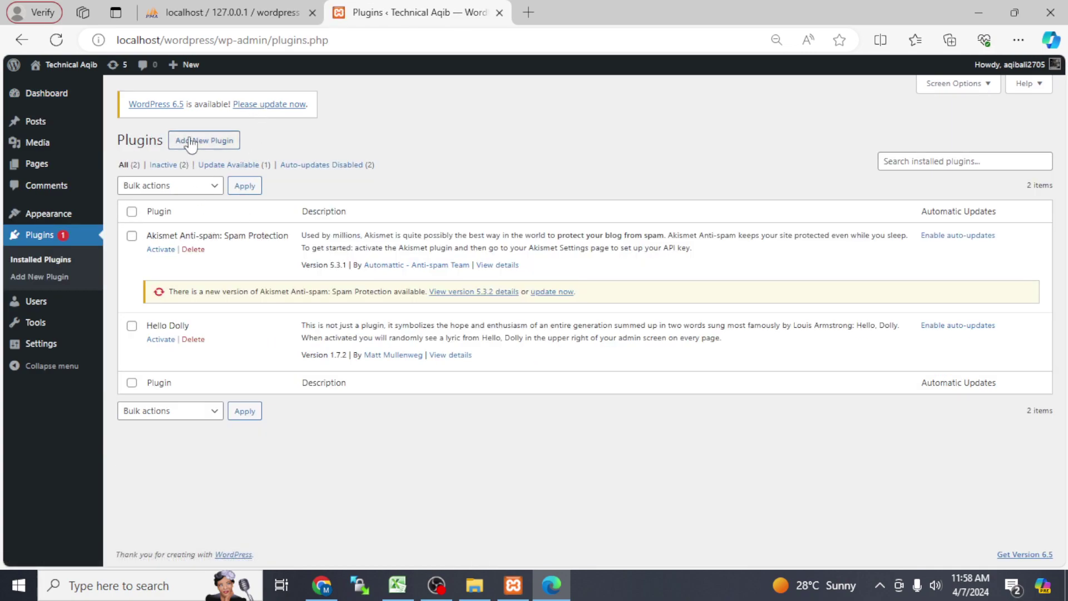
pyautogui.click(189, 141)
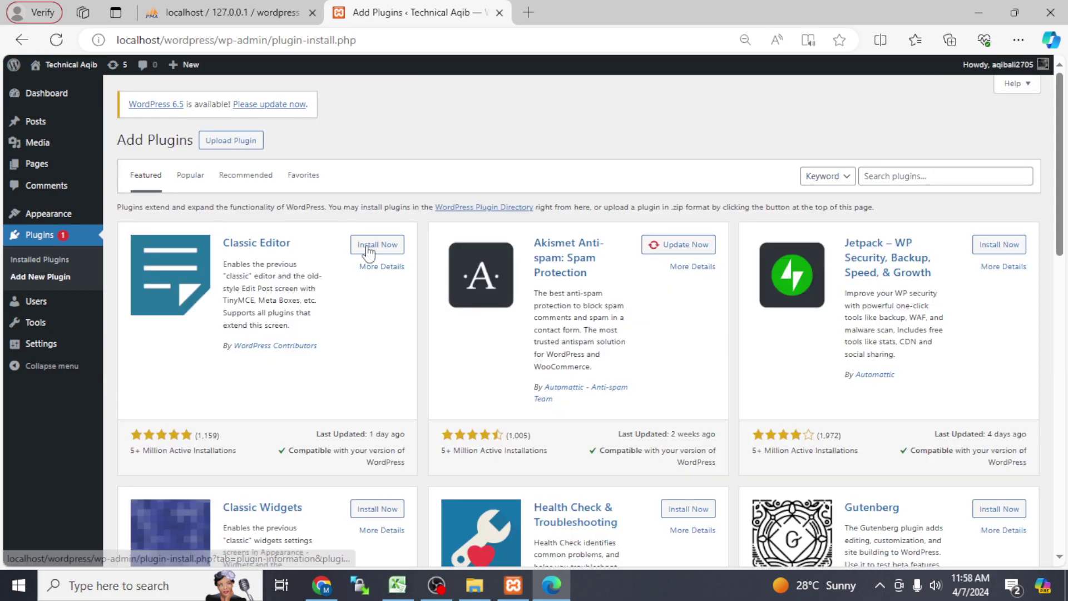
# Step: Search plugins for 'elemantor', then bring up the Upload Plugin zip file picker
pyautogui.click(887, 176)
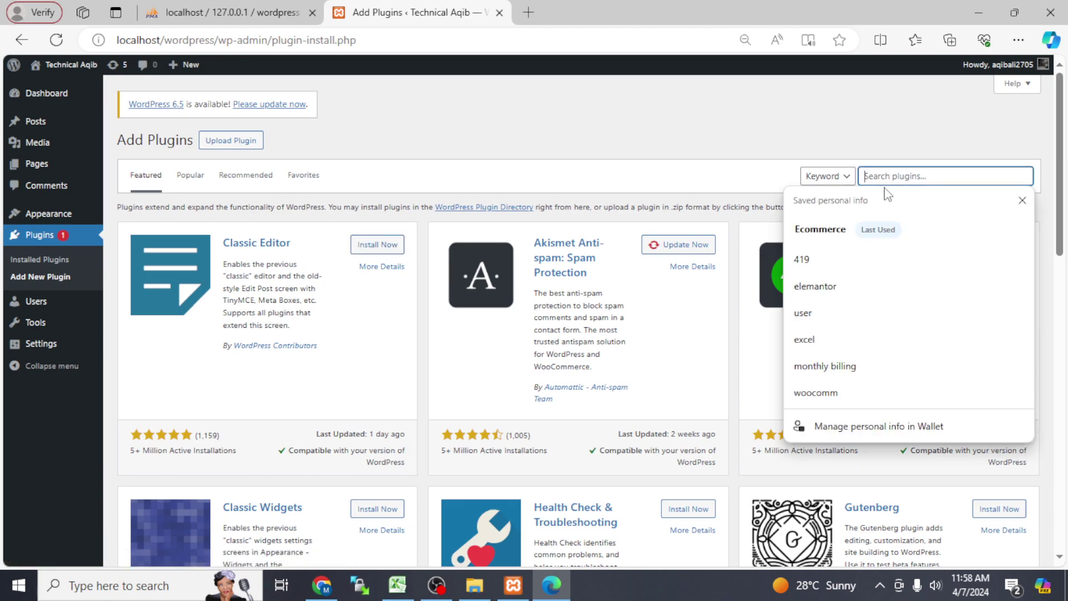
pyautogui.click(830, 291)
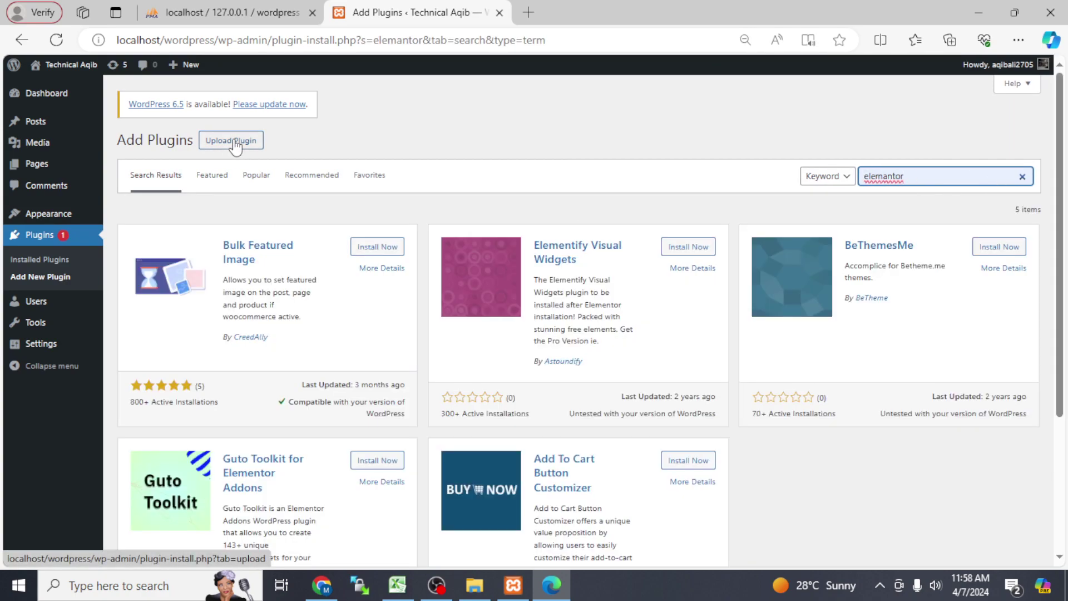
pyautogui.click(234, 142)
pyautogui.click(485, 256)
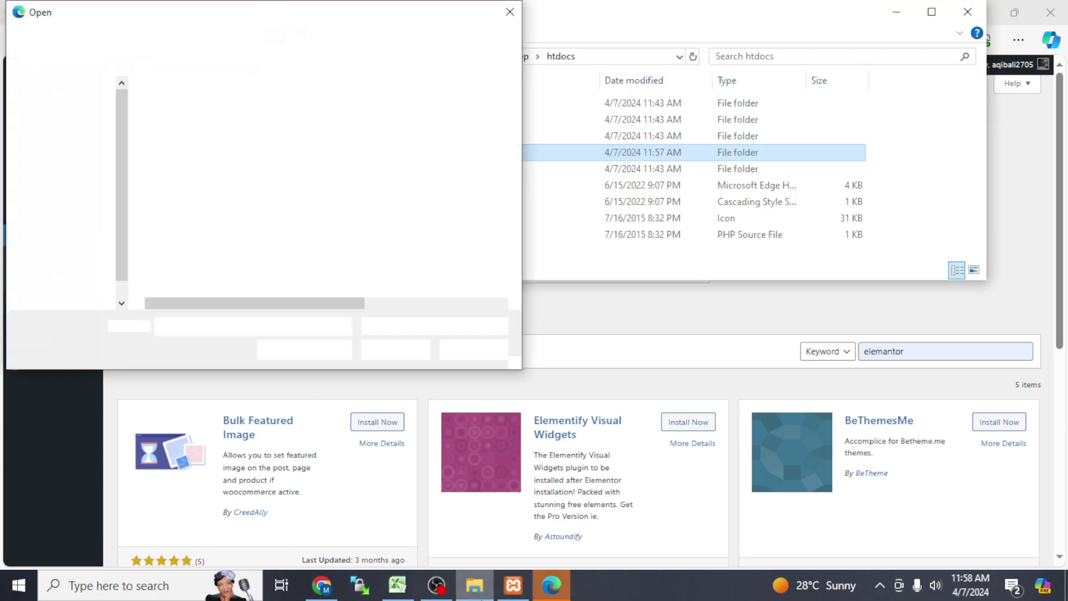
# Step: Highlight elementor-pro_v3.20.2, close the file picker unchosen, and bring XAMPP Control Panel forward
pyautogui.click(192, 224)
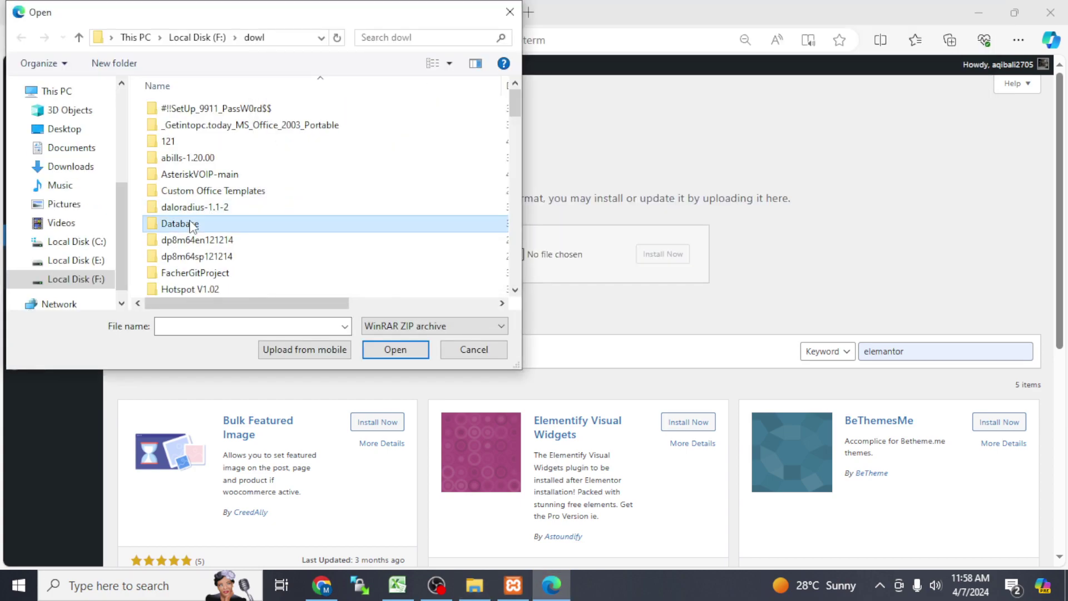
pyautogui.press('e')
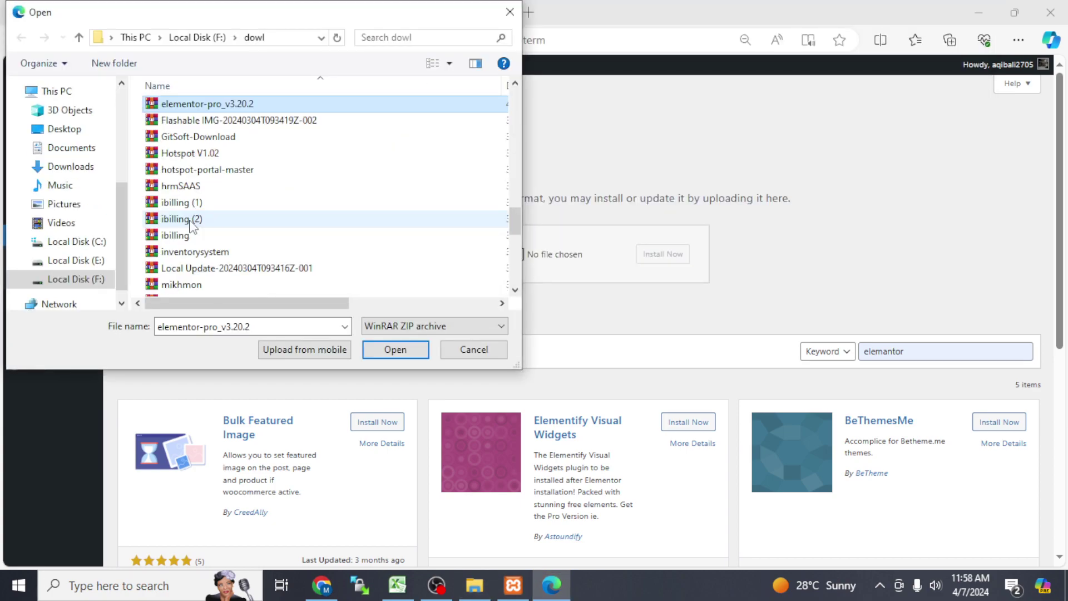
pyautogui.click(508, 13)
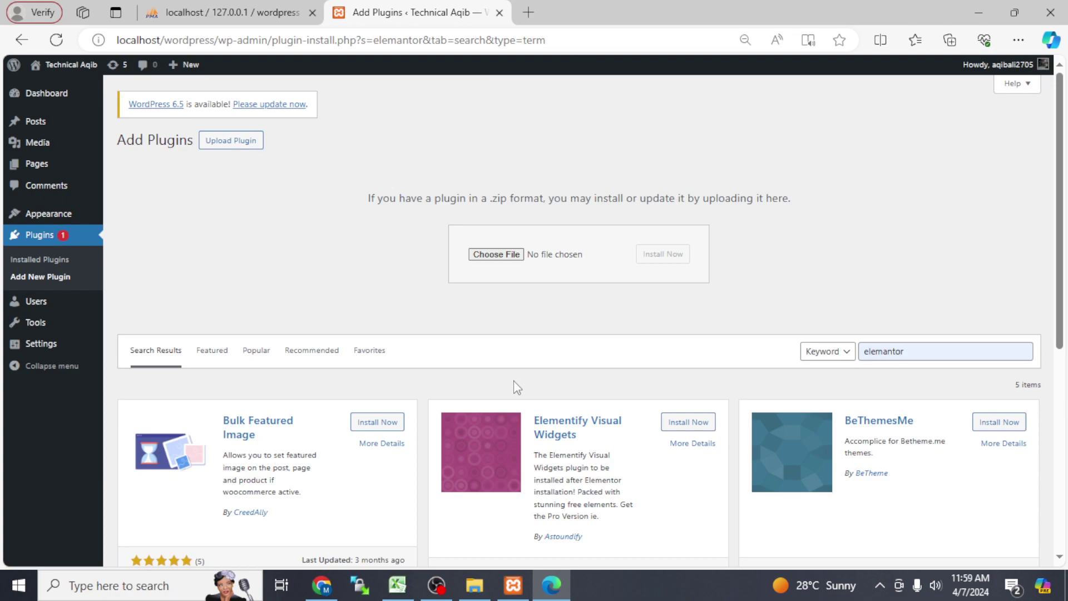
pyautogui.click(513, 584)
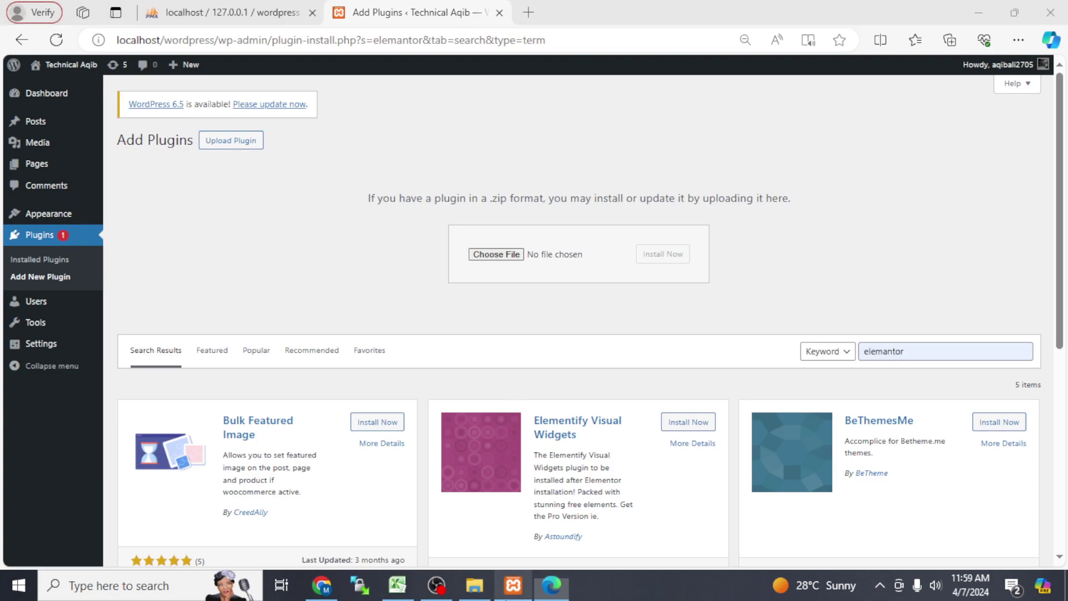
pyautogui.click(436, 584)
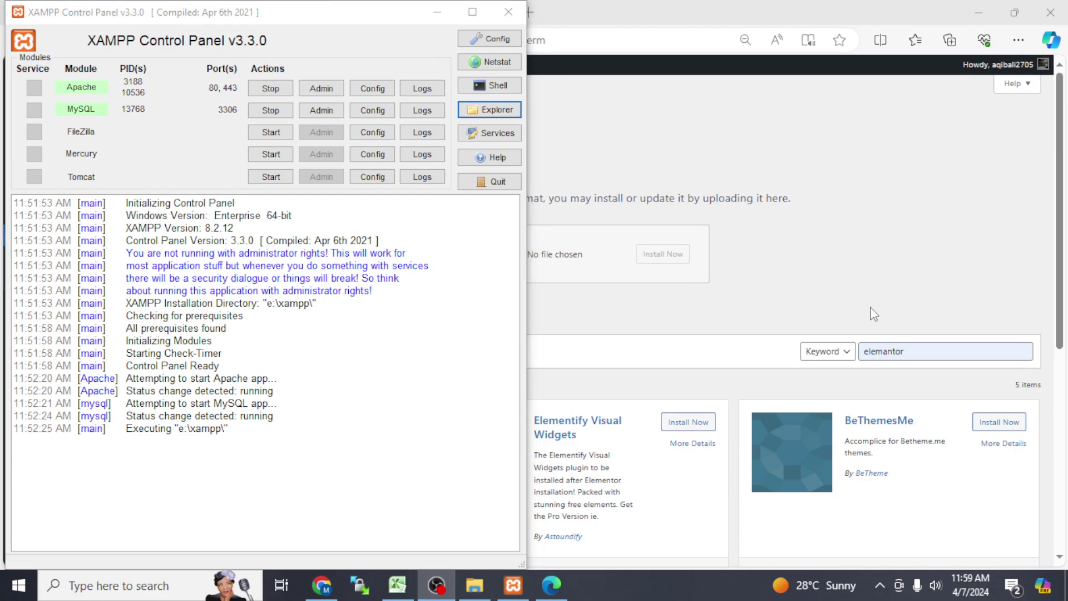